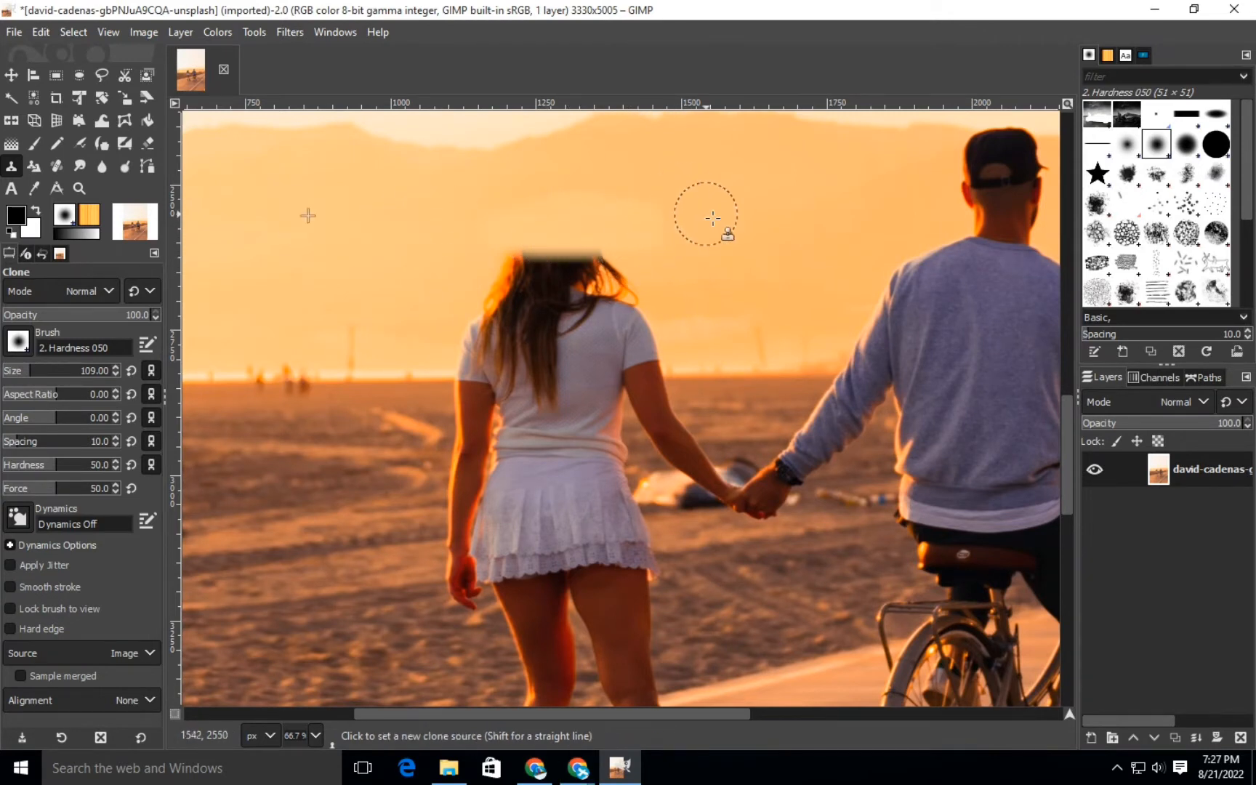
Step: Clone the hazy mountain background over the woman's remaining hair and shoulders down to the horizon line
{"action": "left_click", "coordinate": [841, 225], "text": "ctrl"}
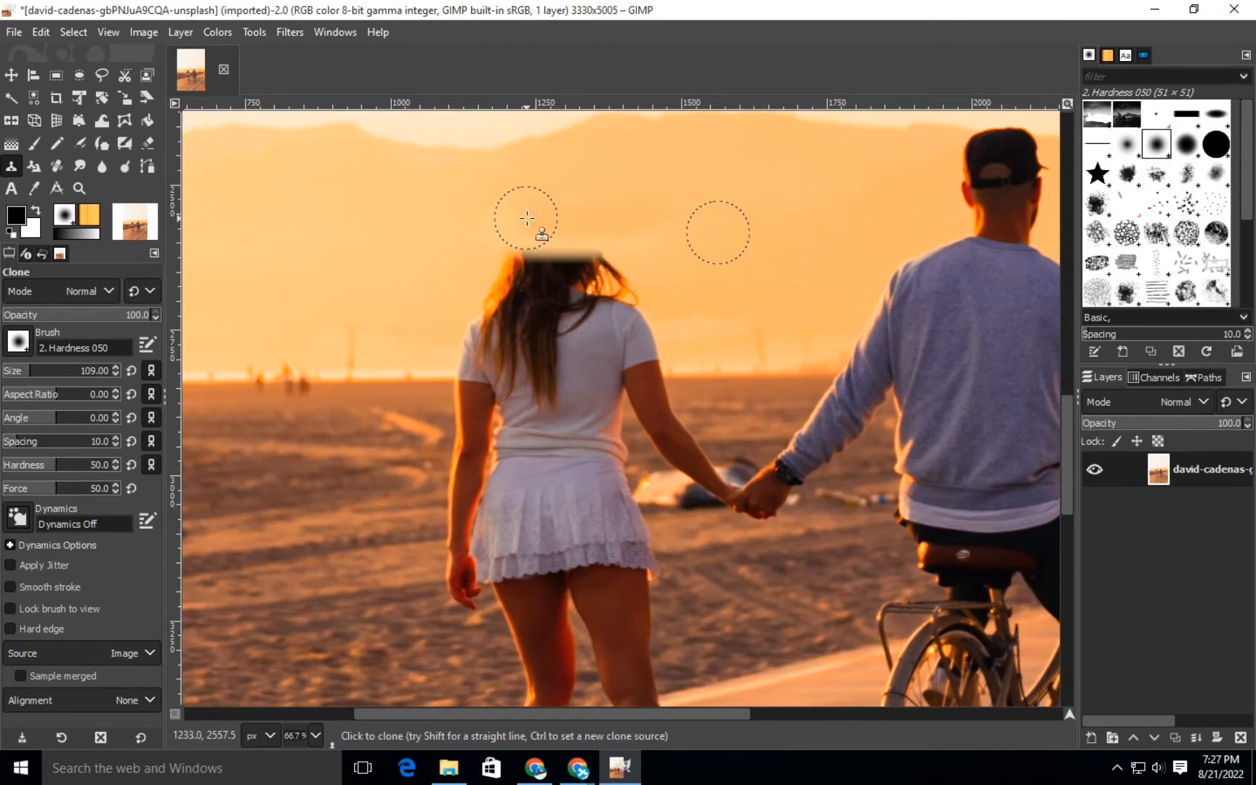
{"action": "left_click_drag", "start_coordinate": [548, 207], "coordinate": [533, 213]}
{"action": "mouse_move", "coordinate": [659, 239]}
{"action": "left_mouse_down"}
{"action": "mouse_move", "coordinate": [523, 253]}
{"action": "mouse_move", "coordinate": [657, 260]}
{"action": "mouse_move", "coordinate": [511, 254]}
{"action": "left_mouse_up"}
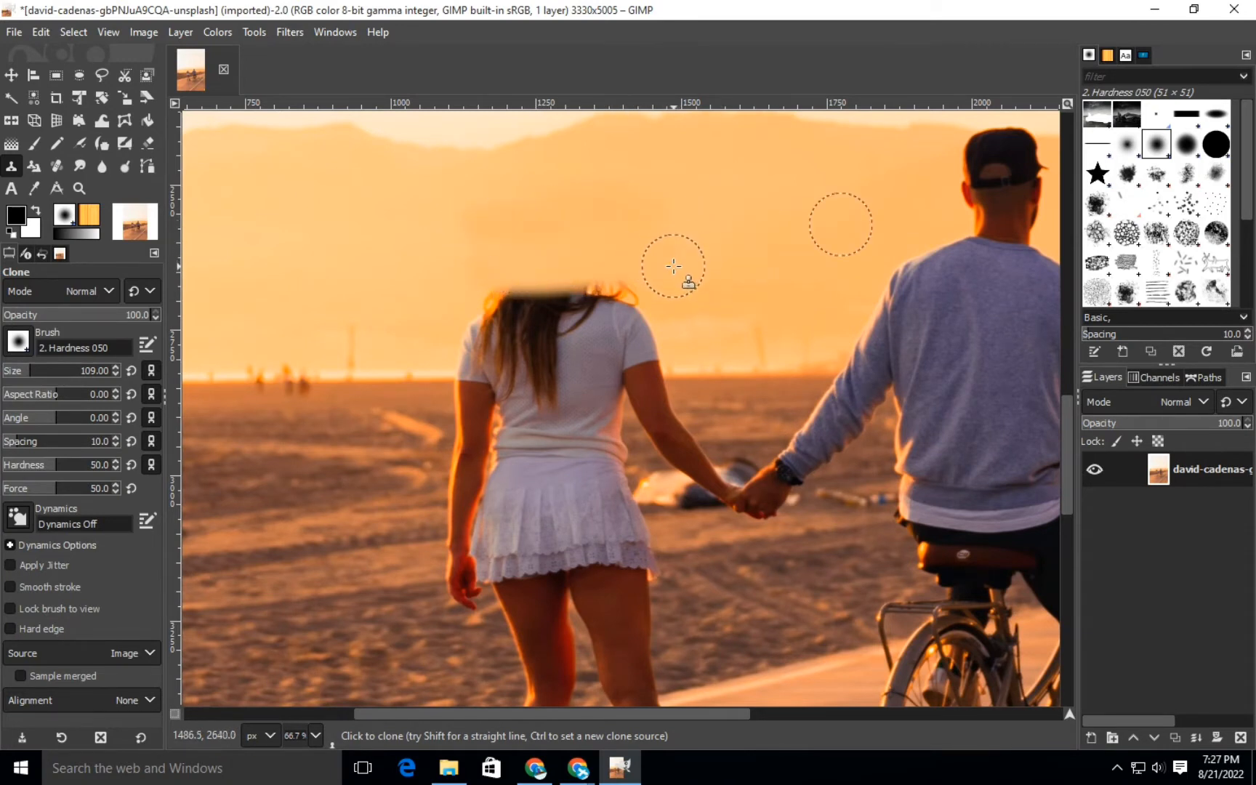
{"action": "left_click_drag", "start_coordinate": [683, 288], "coordinate": [514, 311]}
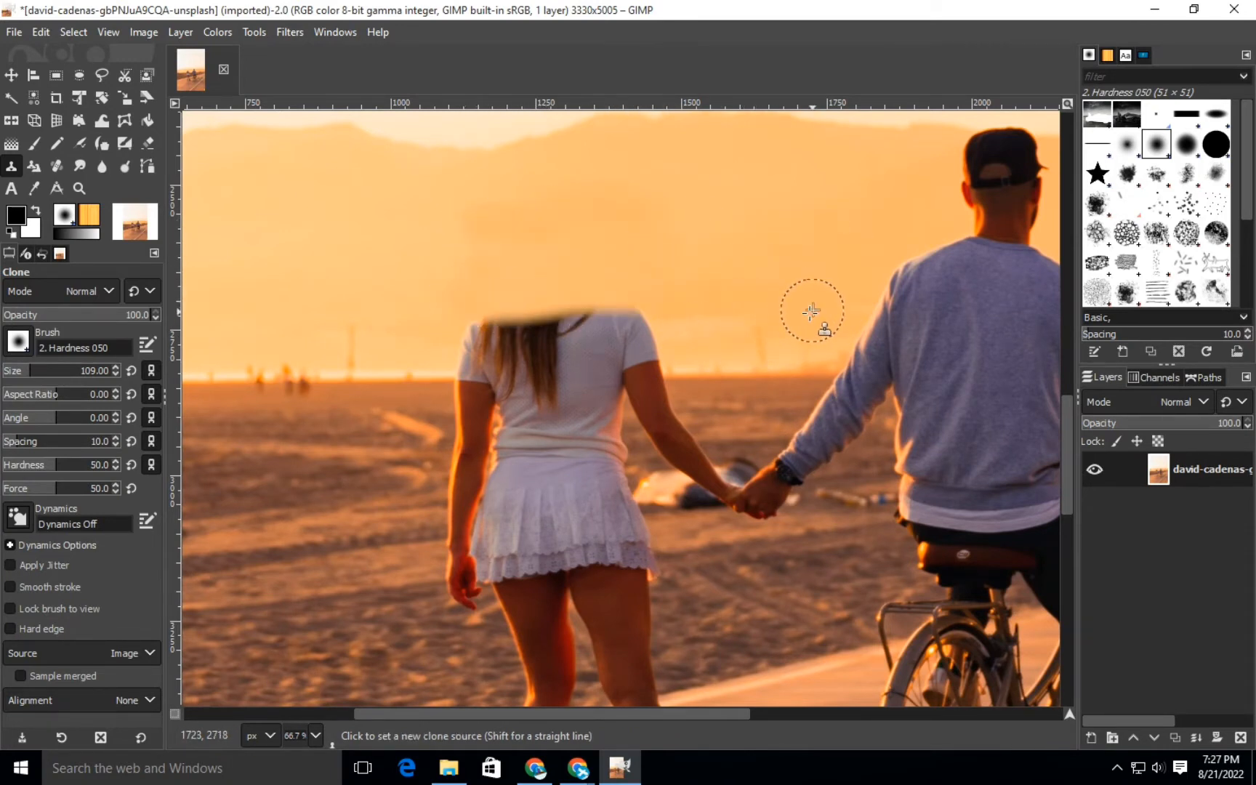
{"action": "left_click_drag", "start_coordinate": [662, 340], "coordinate": [477, 326]}
{"action": "left_click_drag", "start_coordinate": [716, 331], "coordinate": [455, 326]}
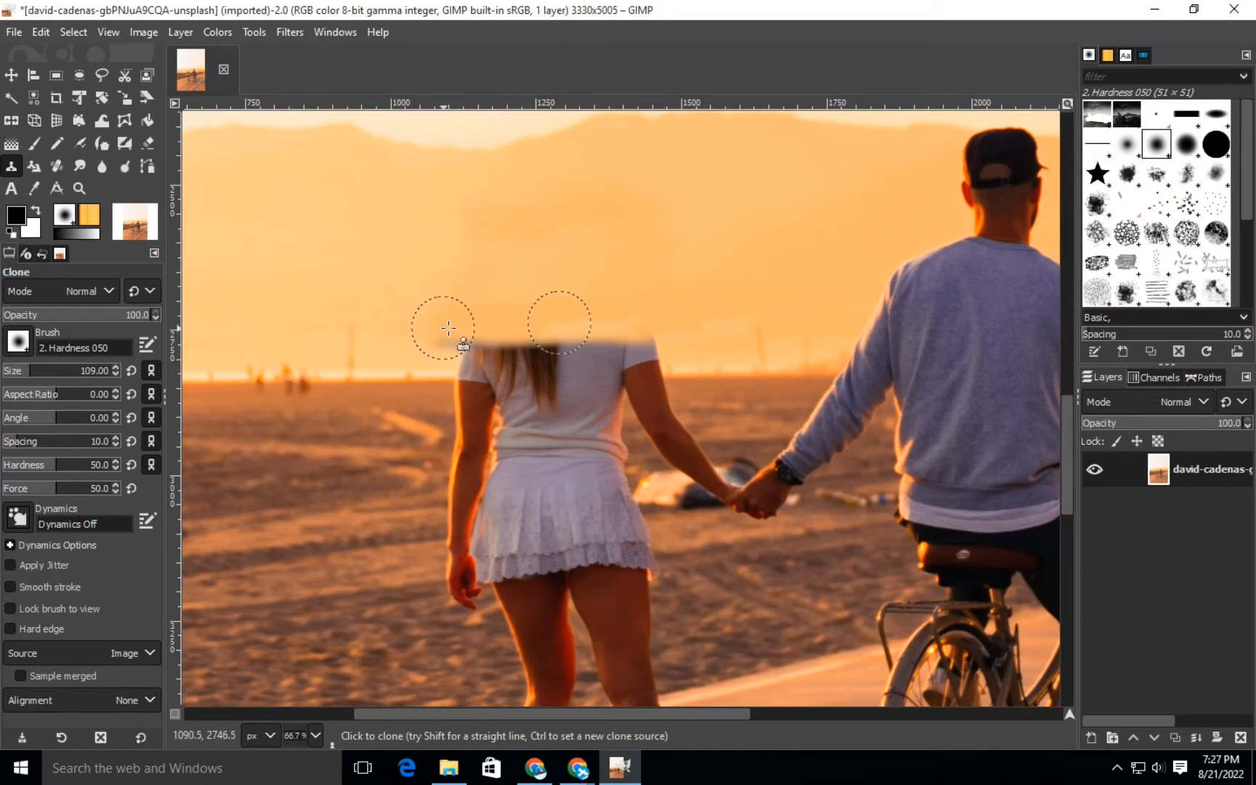
{"action": "left_click", "coordinate": [775, 348], "text": "ctrl"}
{"action": "mouse_move", "coordinate": [662, 348]}
{"action": "left_mouse_down"}
{"action": "mouse_move", "coordinate": [549, 342]}
{"action": "mouse_move", "coordinate": [482, 355]}
{"action": "mouse_move", "coordinate": [674, 359]}
{"action": "left_mouse_up"}
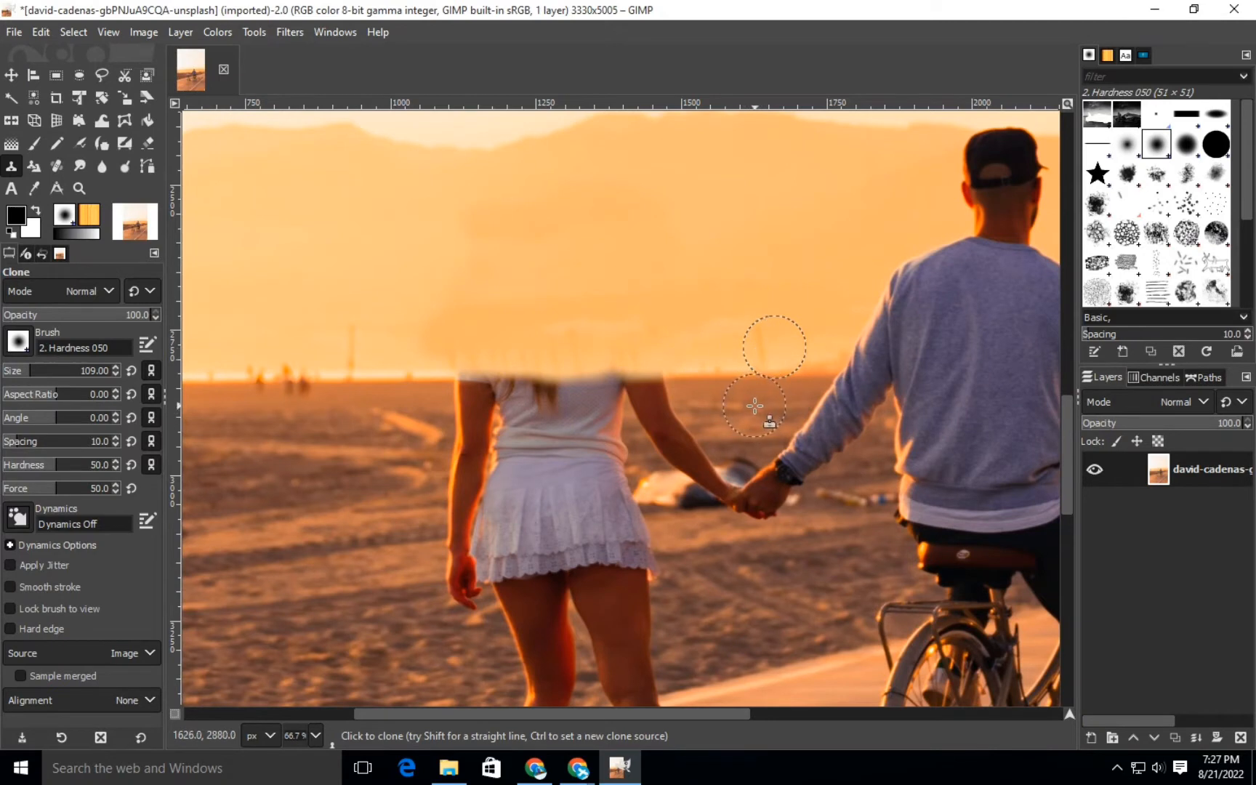
Step: Clone nearby beach sand over the woman's torso, upper arms and the forearm reaching to the man's hand
{"action": "left_click", "coordinate": [730, 408], "text": "ctrl"}
{"action": "mouse_move", "coordinate": [631, 399]}
{"action": "left_mouse_down"}
{"action": "mouse_move", "coordinate": [662, 412]}
{"action": "mouse_move", "coordinate": [668, 396]}
{"action": "mouse_move", "coordinate": [630, 415]}
{"action": "mouse_move", "coordinate": [593, 403]}
{"action": "mouse_move", "coordinate": [617, 409]}
{"action": "mouse_move", "coordinate": [561, 415]}
{"action": "mouse_move", "coordinate": [588, 403]}
{"action": "mouse_move", "coordinate": [474, 407]}
{"action": "mouse_move", "coordinate": [646, 397]}
{"action": "mouse_move", "coordinate": [552, 418]}
{"action": "mouse_move", "coordinate": [462, 414]}
{"action": "mouse_move", "coordinate": [471, 398]}
{"action": "mouse_move", "coordinate": [466, 432]}
{"action": "mouse_move", "coordinate": [496, 430]}
{"action": "mouse_move", "coordinate": [527, 462]}
{"action": "mouse_move", "coordinate": [509, 456]}
{"action": "mouse_move", "coordinate": [686, 433]}
{"action": "left_mouse_up"}
{"action": "left_click", "coordinate": [364, 498], "text": "ctrl"}
{"action": "left_click", "coordinate": [251, 463], "text": "ctrl"}
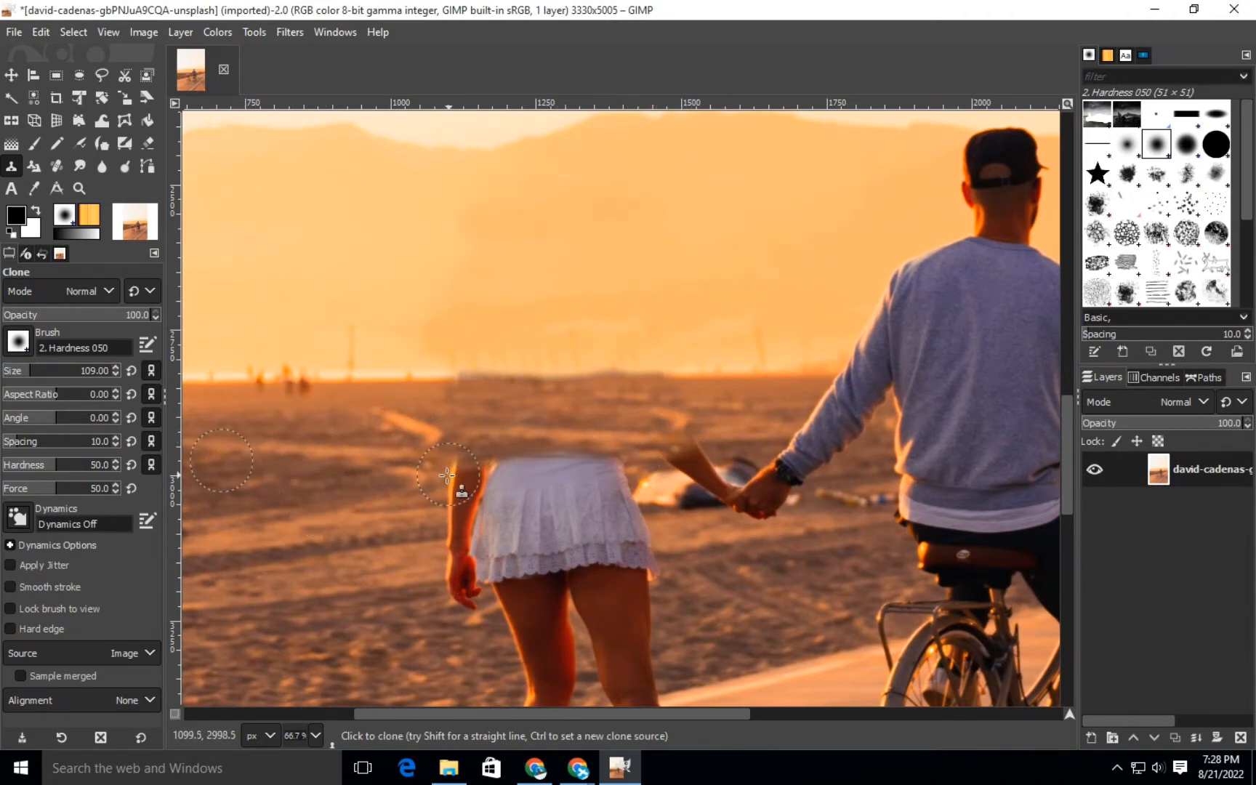
{"action": "left_click", "coordinate": [213, 512], "text": "ctrl"}
{"action": "left_click_drag", "start_coordinate": [434, 474], "coordinate": [632, 456]}
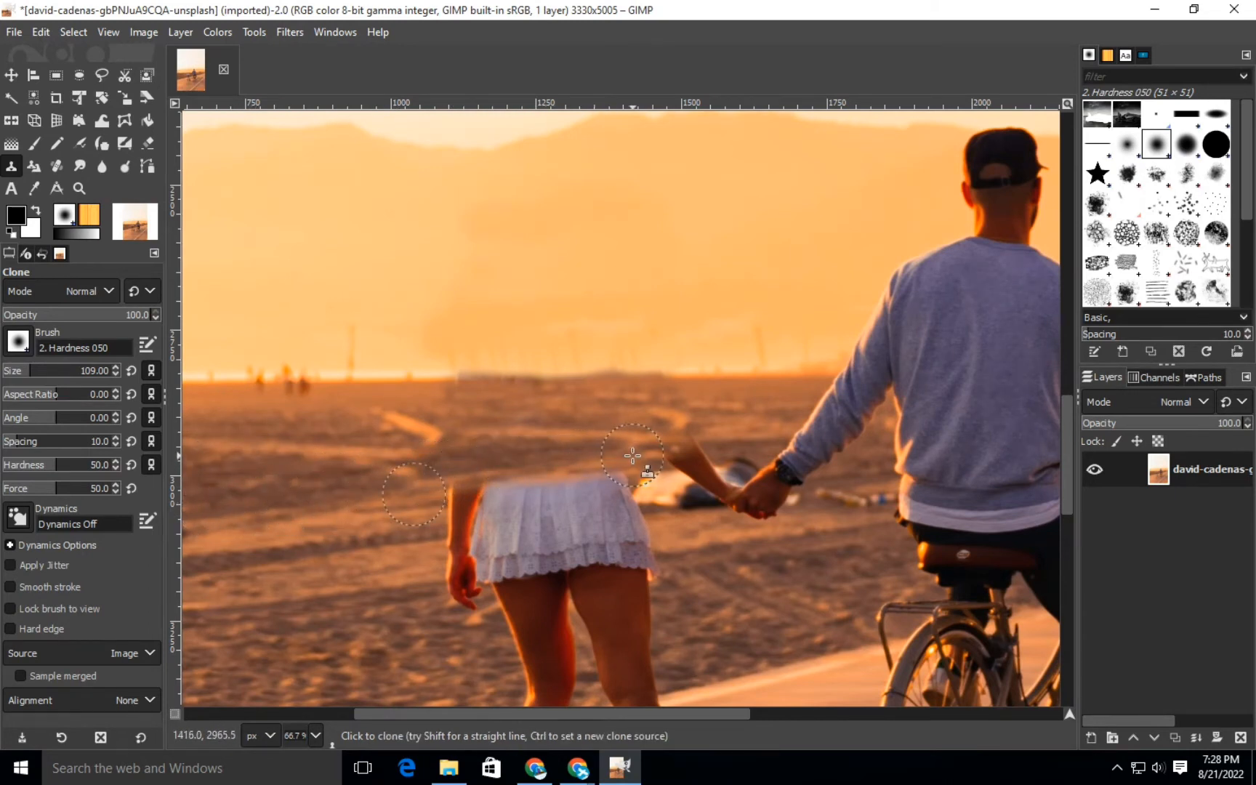
{"action": "left_click", "coordinate": [680, 492], "text": "ctrl"}
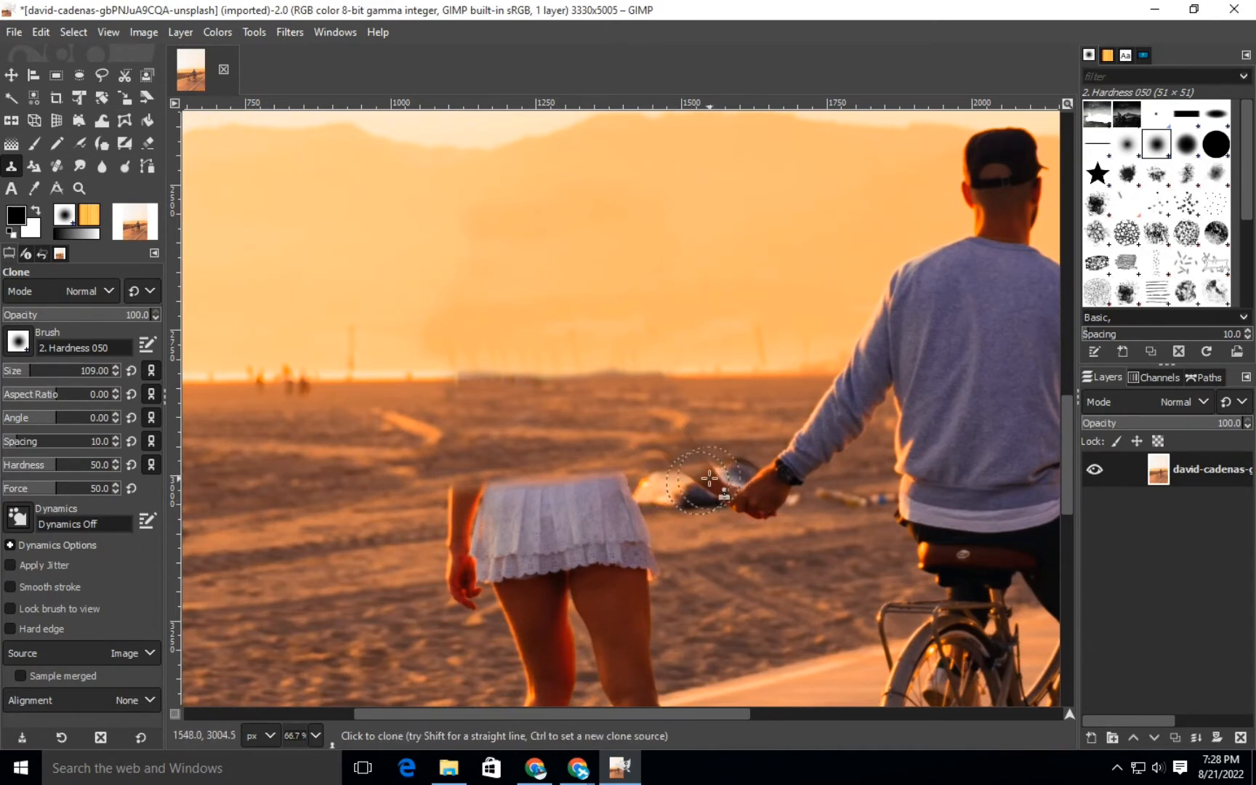
{"action": "mouse_move", "coordinate": [710, 474]}
{"action": "left_mouse_down"}
{"action": "mouse_move", "coordinate": [683, 486]}
{"action": "mouse_move", "coordinate": [679, 500]}
{"action": "mouse_move", "coordinate": [695, 504]}
{"action": "left_mouse_up"}
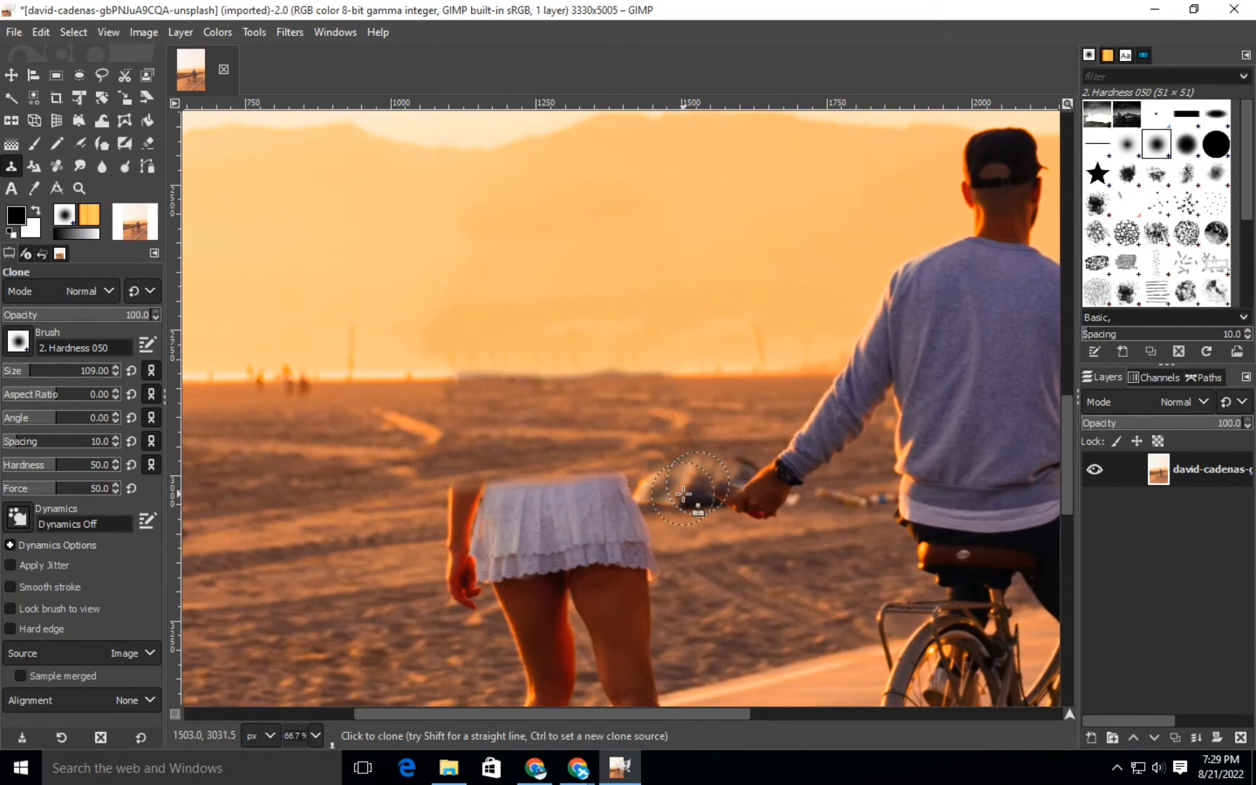
Step: Switch the clone brush to 2. Hardness 025 with size 78 and force 33, and retouch the object beside the man's hand
{"action": "left_click", "coordinate": [22, 341]}
{"action": "left_click", "coordinate": [36, 406]}
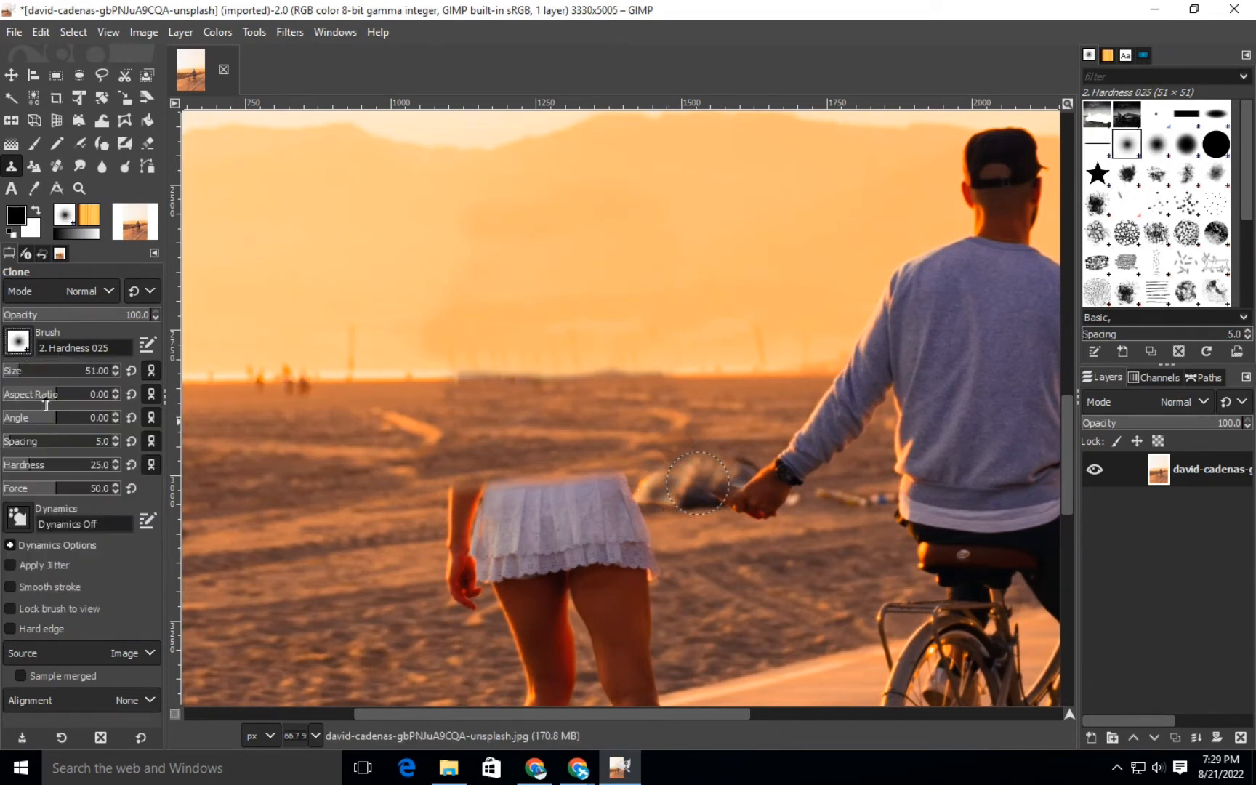
{"action": "left_click", "coordinate": [38, 489]}
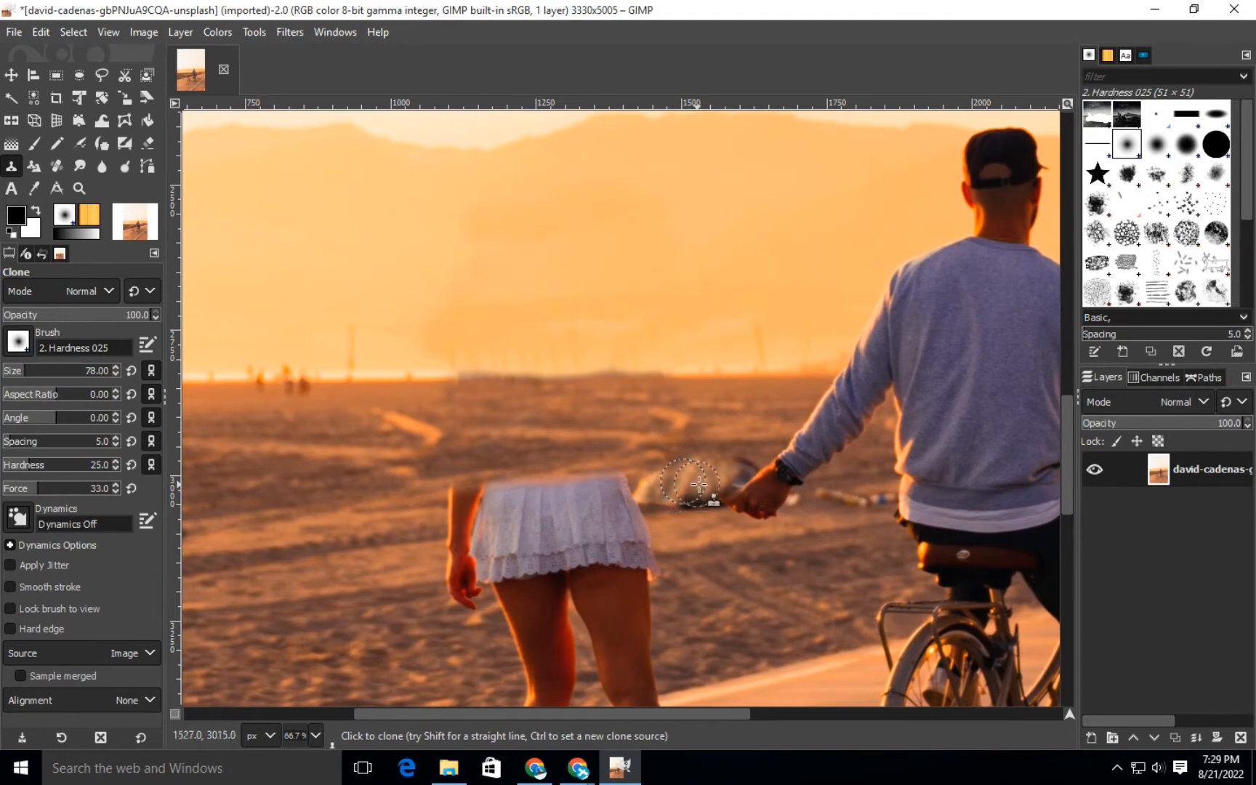
{"action": "left_click_drag", "start_coordinate": [699, 484], "coordinate": [741, 473]}
Step: Set the clone brush size to 131 and clone beach sand over the woman's skirt and hanging hand
{"action": "scroll", "coordinate": [709, 589], "scroll_direction": "down", "scroll_amount": 1}
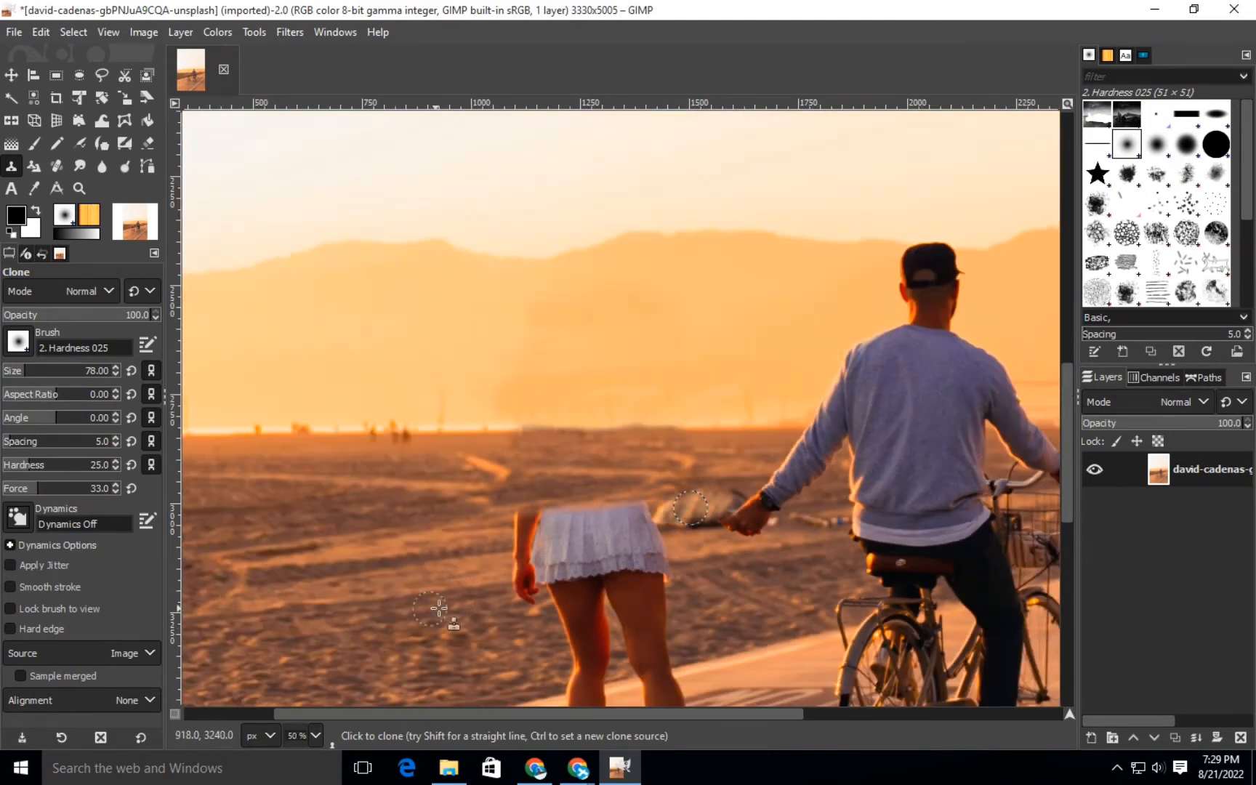
{"action": "left_click_drag", "start_coordinate": [1066, 475], "coordinate": [1067, 500]}
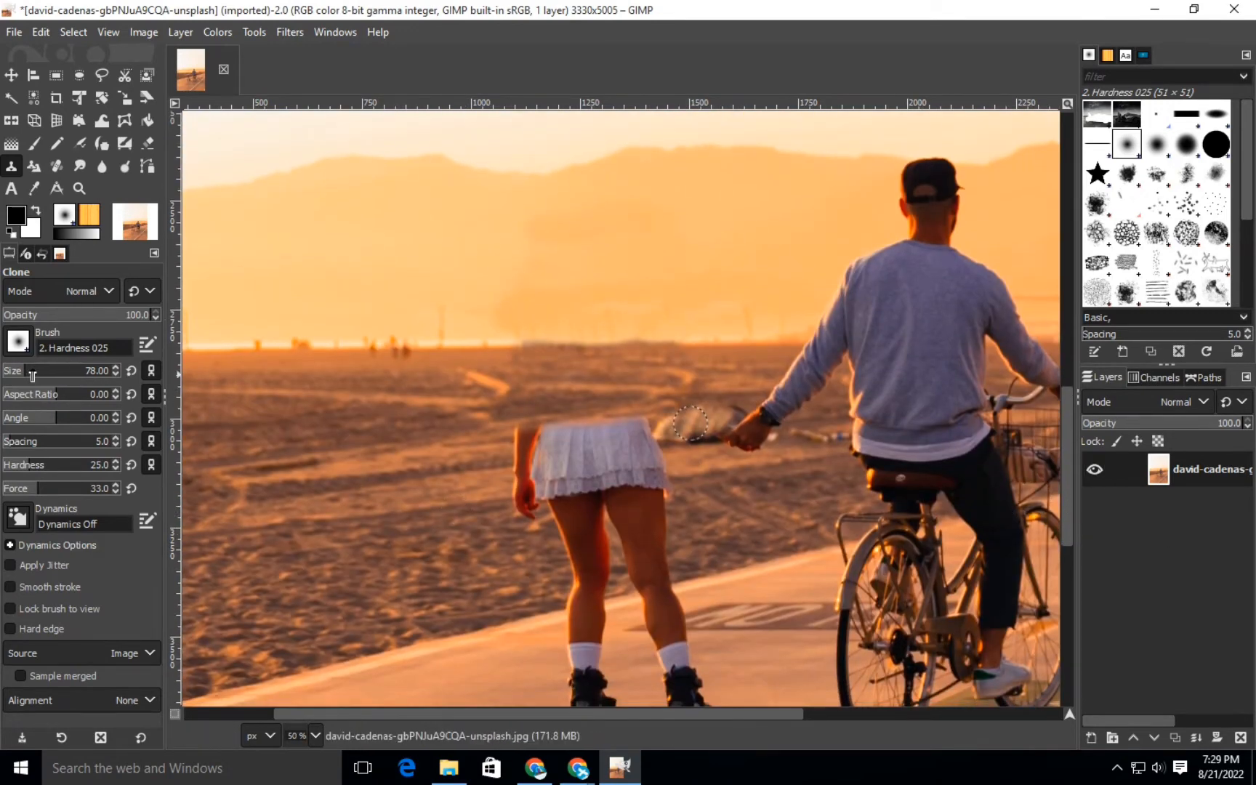
{"action": "left_click", "coordinate": [32, 372]}
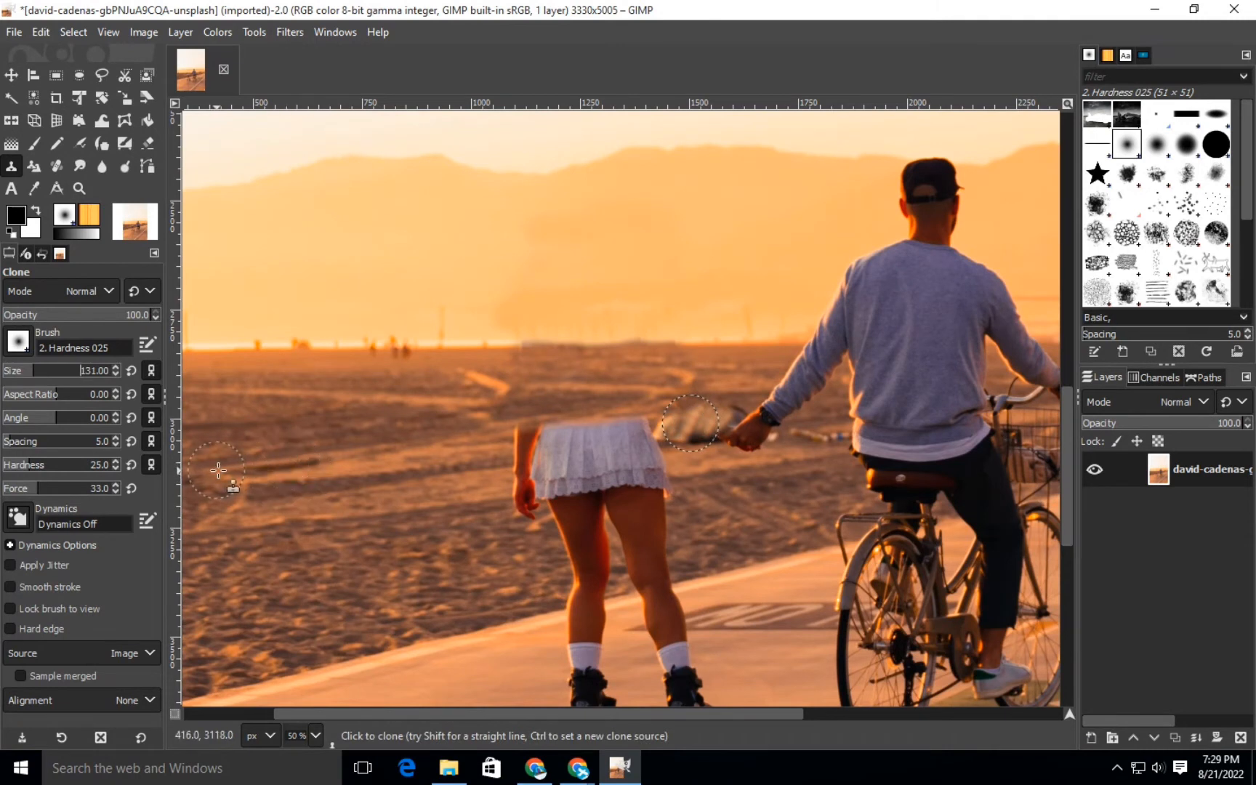
{"action": "left_click", "coordinate": [239, 467], "text": "ctrl"}
{"action": "mouse_move", "coordinate": [519, 447]}
{"action": "left_mouse_down"}
{"action": "mouse_move", "coordinate": [649, 429]}
{"action": "mouse_move", "coordinate": [541, 432]}
{"action": "mouse_move", "coordinate": [640, 437]}
{"action": "left_mouse_up"}
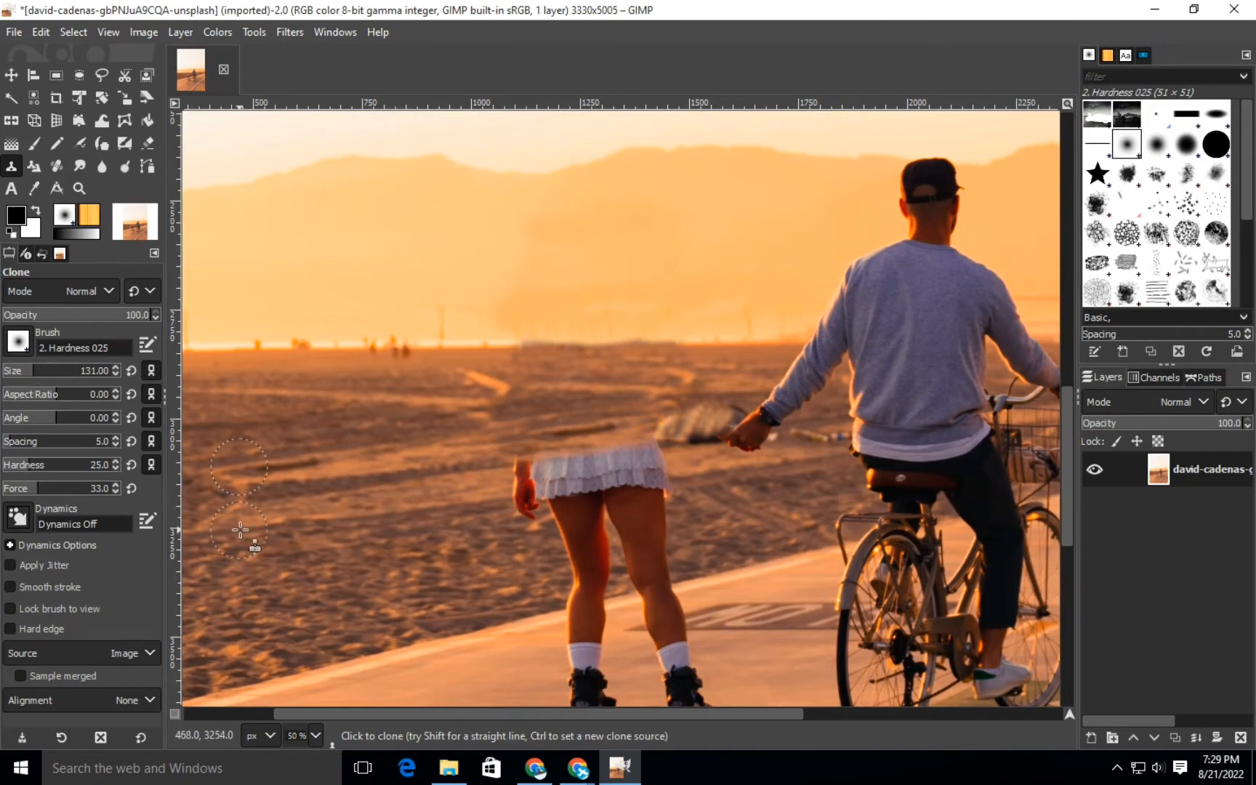
{"action": "left_click", "coordinate": [281, 525], "text": "ctrl"}
{"action": "mouse_move", "coordinate": [533, 488]}
{"action": "left_mouse_down"}
{"action": "mouse_move", "coordinate": [662, 454]}
{"action": "mouse_move", "coordinate": [640, 441]}
{"action": "left_mouse_up"}
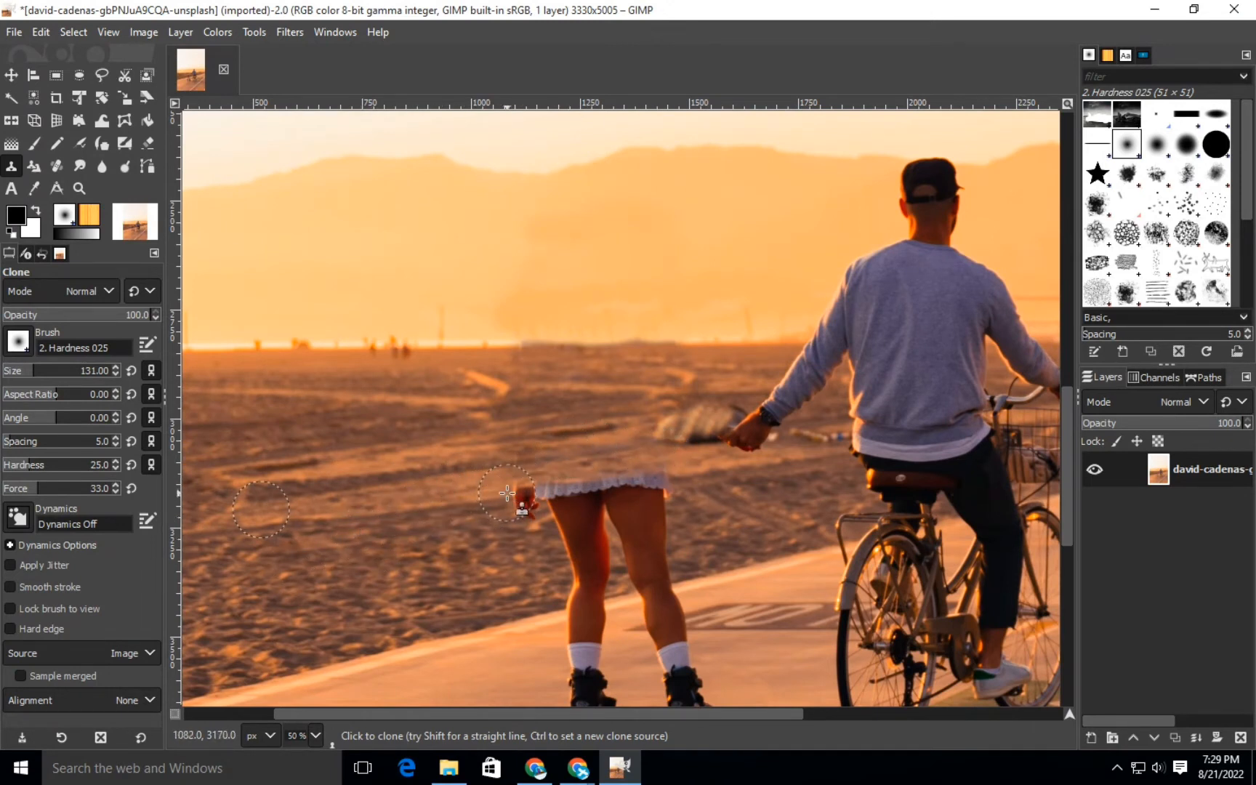
{"action": "left_click", "coordinate": [273, 561], "text": "ctrl"}
{"action": "mouse_move", "coordinate": [518, 501]}
{"action": "left_mouse_down"}
{"action": "mouse_move", "coordinate": [521, 513]}
{"action": "mouse_move", "coordinate": [691, 486]}
{"action": "left_mouse_up"}
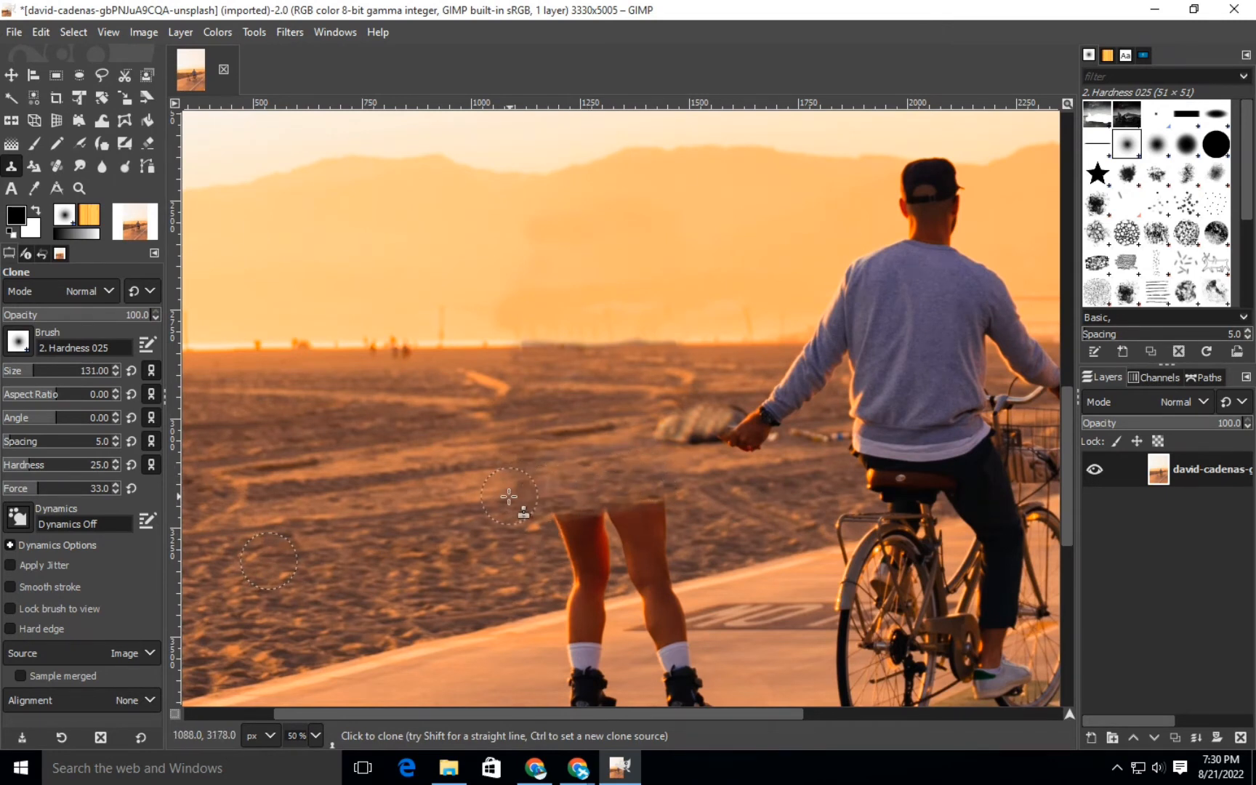
Step: Clone sand over the woman's thighs and knees down to the edge of the paved path
{"action": "mouse_move", "coordinate": [541, 550]}
{"action": "left_mouse_down"}
{"action": "mouse_move", "coordinate": [639, 527]}
{"action": "mouse_move", "coordinate": [586, 525]}
{"action": "mouse_move", "coordinate": [550, 554]}
{"action": "mouse_move", "coordinate": [643, 520]}
{"action": "mouse_move", "coordinate": [634, 543]}
{"action": "mouse_move", "coordinate": [653, 539]}
{"action": "left_mouse_up"}
{"action": "left_click", "coordinate": [434, 606], "text": "ctrl"}
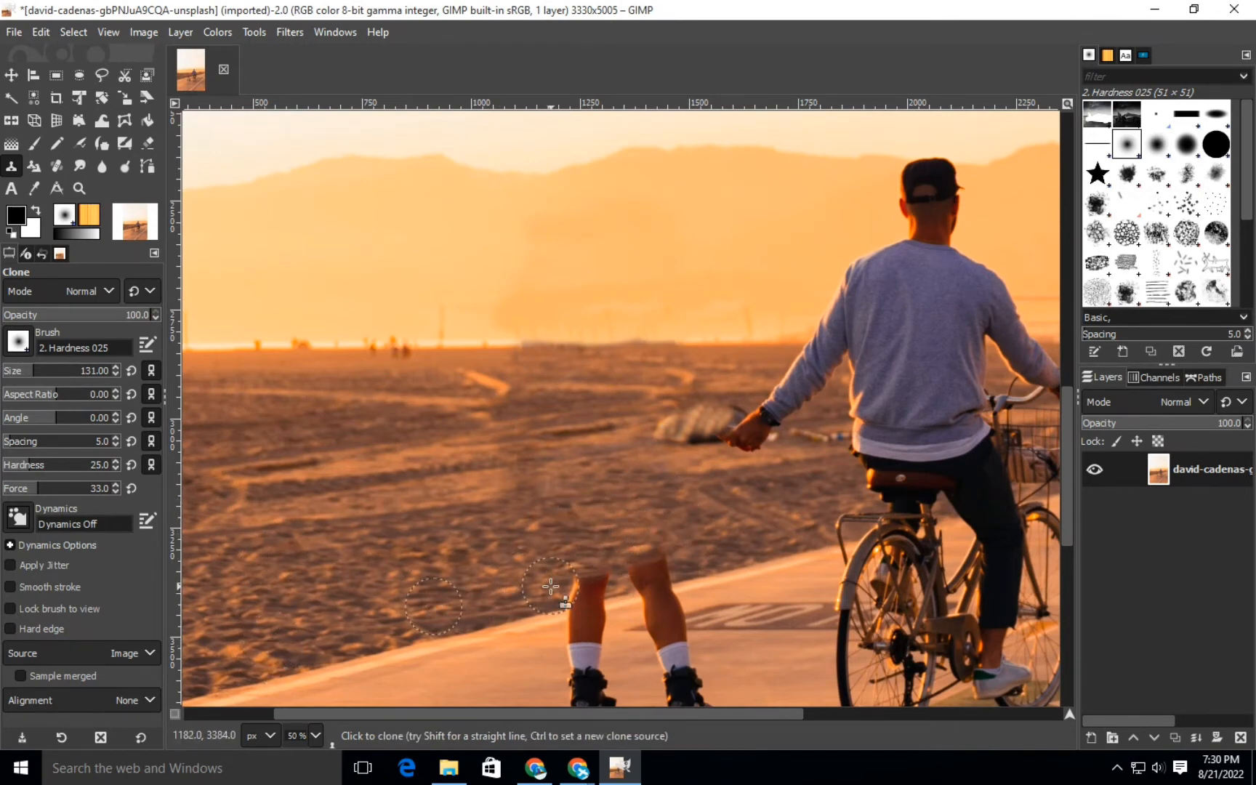
{"action": "mouse_move", "coordinate": [561, 585]}
{"action": "left_mouse_down"}
{"action": "mouse_move", "coordinate": [605, 591]}
{"action": "mouse_move", "coordinate": [660, 572]}
{"action": "left_mouse_up"}
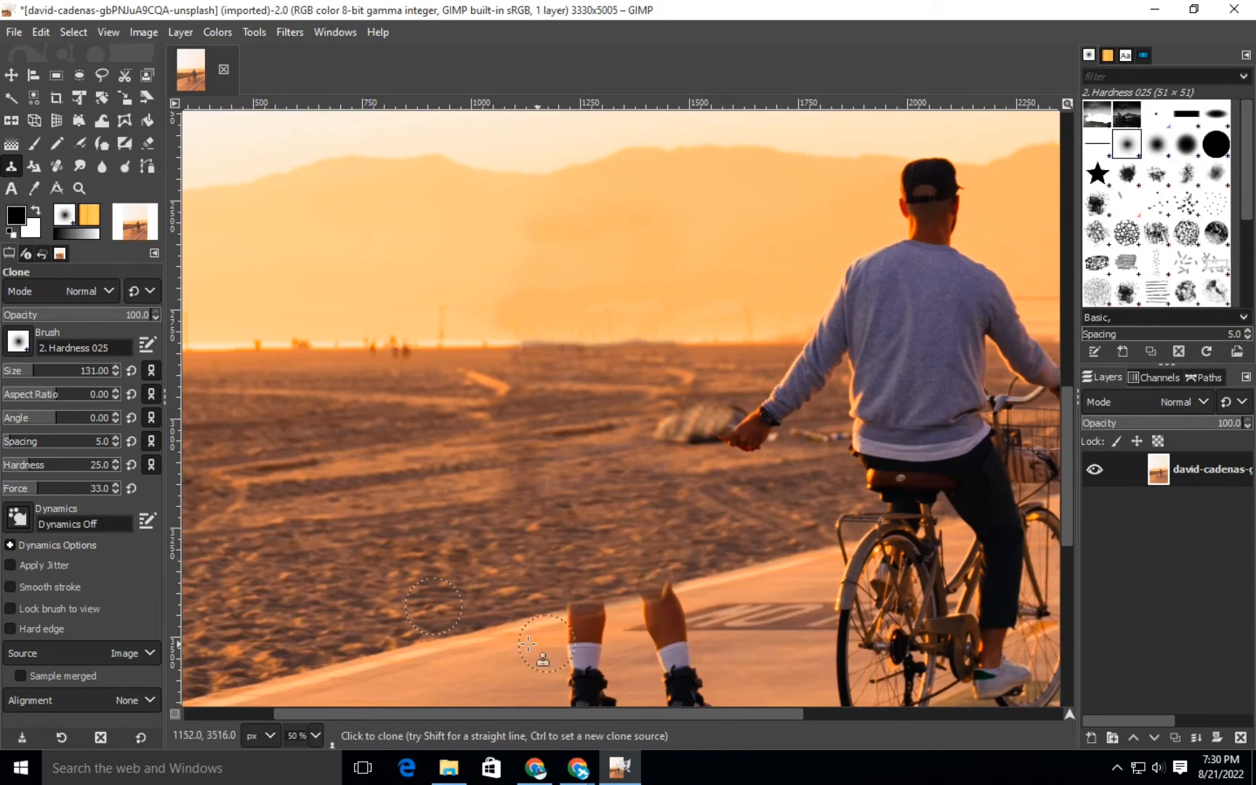
Step: Rebuild the path edge and the faded pavement marking over the woman's calves by cloning from matching areas
{"action": "scroll", "coordinate": [1067, 500], "scroll_direction": "down", "scroll_amount": 3}
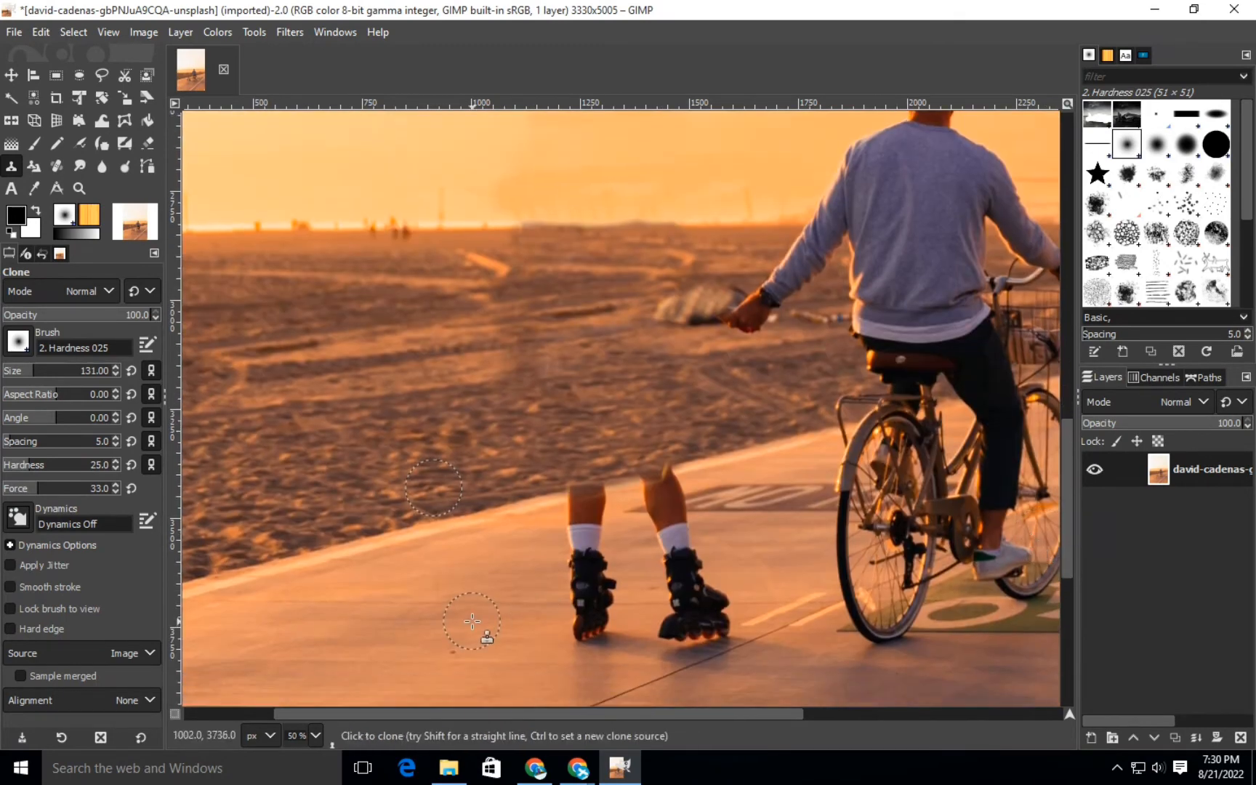
{"action": "left_click", "coordinate": [394, 559], "text": "ctrl"}
{"action": "left_click_drag", "start_coordinate": [564, 524], "coordinate": [690, 481]}
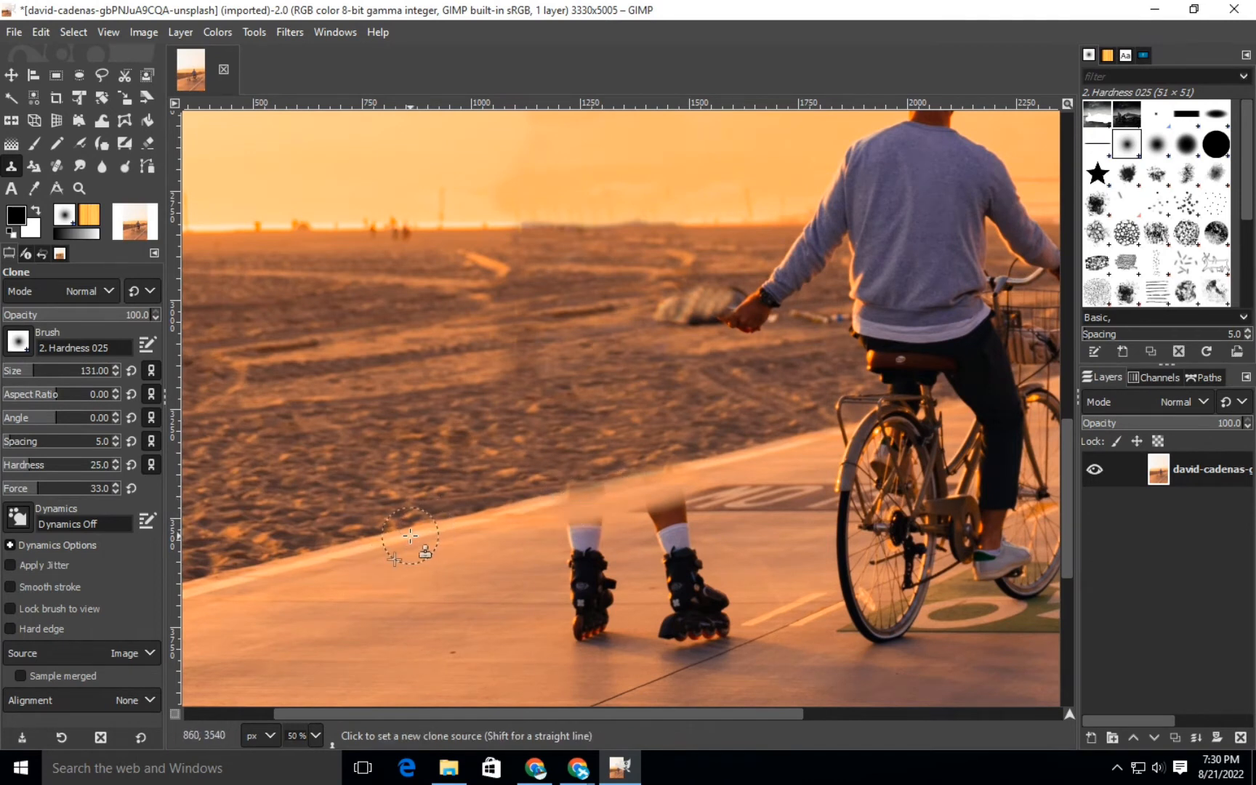
{"action": "left_click_drag", "start_coordinate": [544, 522], "coordinate": [683, 469]}
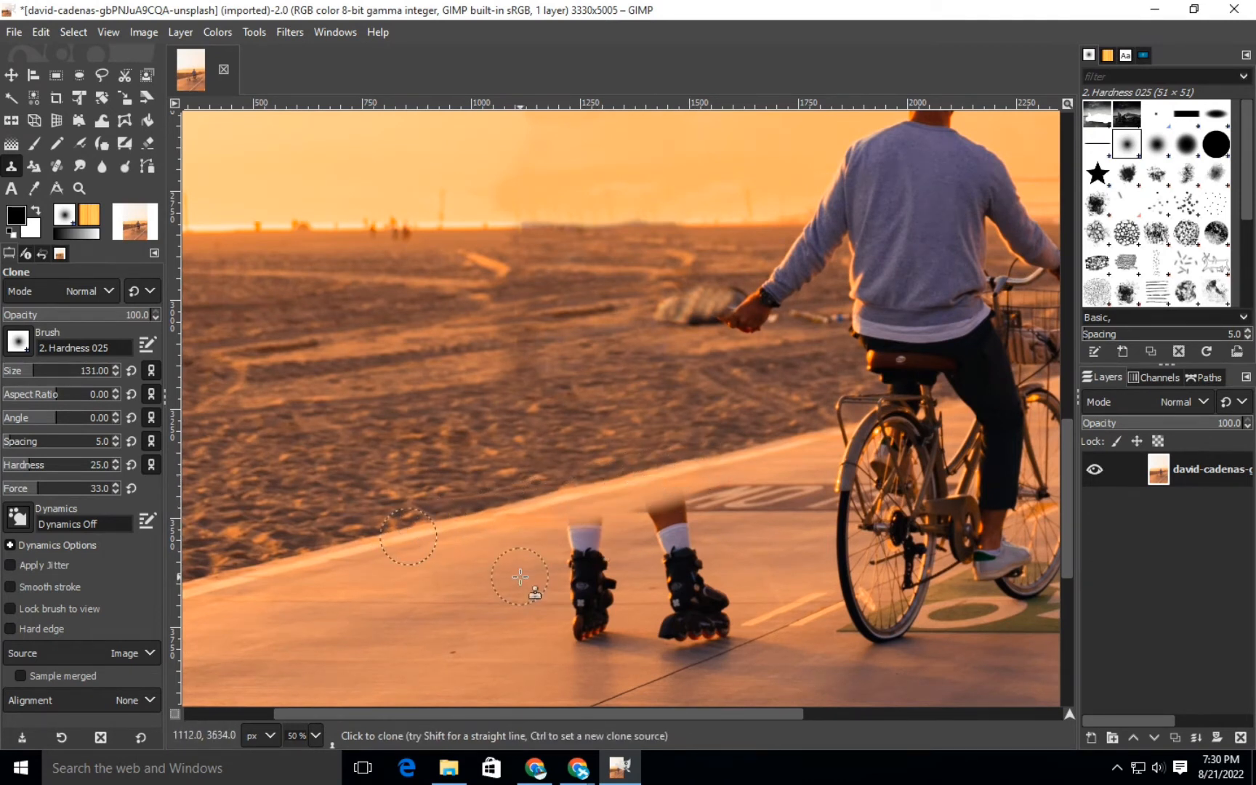
{"action": "left_click", "coordinate": [732, 502], "text": "ctrl"}
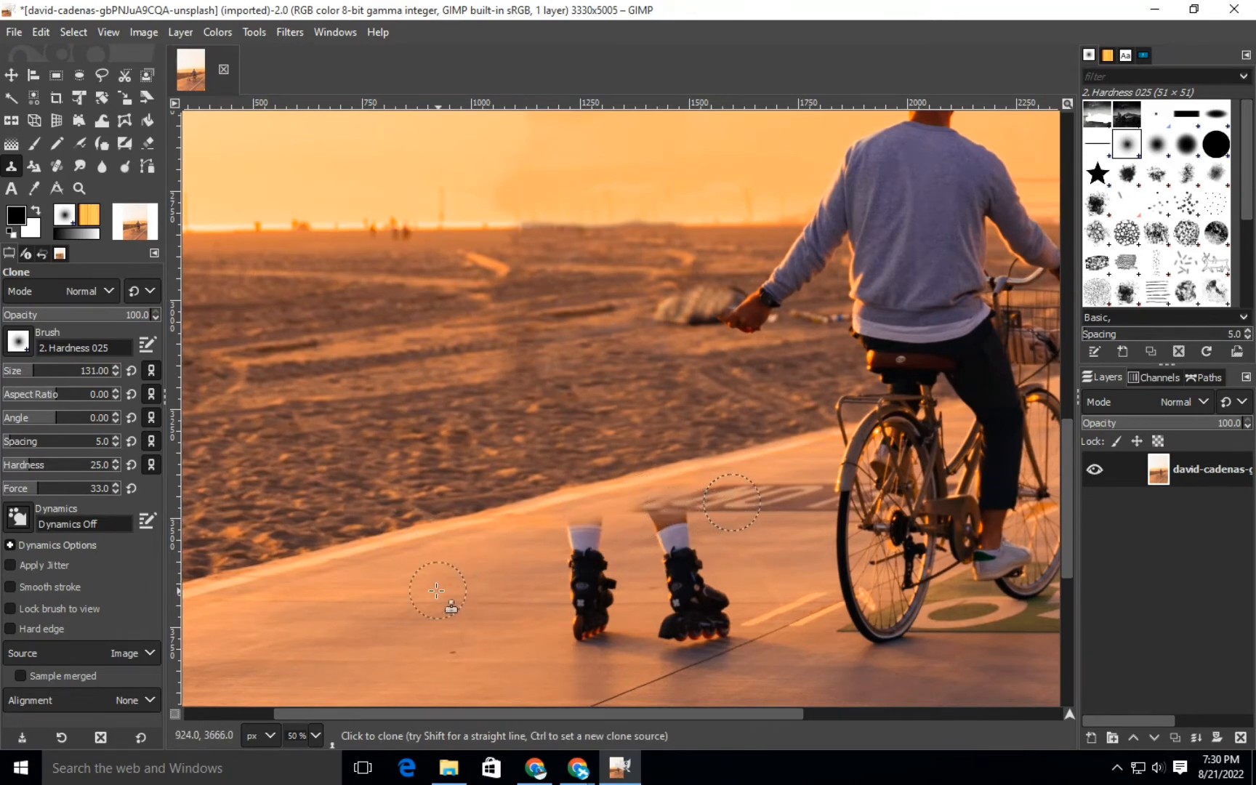
Step: Clone plain pavement over the woman's lower legs, white socks and black inline skates
{"action": "left_click", "coordinate": [384, 618], "text": "ctrl"}
{"action": "left_click_drag", "start_coordinate": [578, 531], "coordinate": [678, 532]}
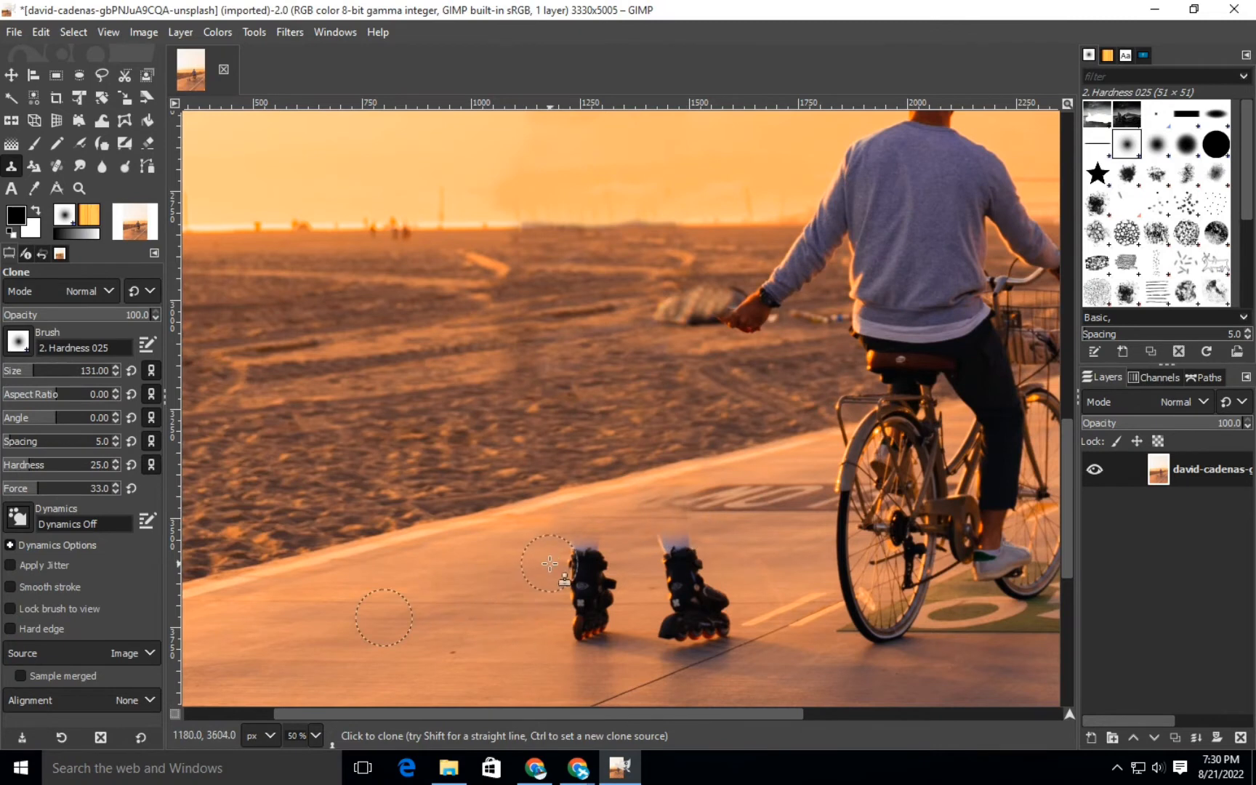
{"action": "mouse_move", "coordinate": [574, 563]}
{"action": "left_mouse_down"}
{"action": "mouse_move", "coordinate": [680, 558]}
{"action": "mouse_move", "coordinate": [627, 542]}
{"action": "left_mouse_up"}
{"action": "mouse_move", "coordinate": [547, 589]}
{"action": "left_mouse_down"}
{"action": "mouse_move", "coordinate": [715, 576]}
{"action": "mouse_move", "coordinate": [643, 572]}
{"action": "mouse_move", "coordinate": [712, 558]}
{"action": "mouse_move", "coordinate": [740, 576]}
{"action": "mouse_move", "coordinate": [649, 535]}
{"action": "left_mouse_up"}
{"action": "mouse_move", "coordinate": [581, 582]}
{"action": "left_mouse_down"}
{"action": "mouse_move", "coordinate": [581, 641]}
{"action": "mouse_move", "coordinate": [556, 629]}
{"action": "mouse_move", "coordinate": [599, 630]}
{"action": "mouse_move", "coordinate": [591, 610]}
{"action": "mouse_move", "coordinate": [598, 654]}
{"action": "mouse_move", "coordinate": [714, 609]}
{"action": "mouse_move", "coordinate": [651, 645]}
{"action": "mouse_move", "coordinate": [735, 633]}
{"action": "left_mouse_up"}
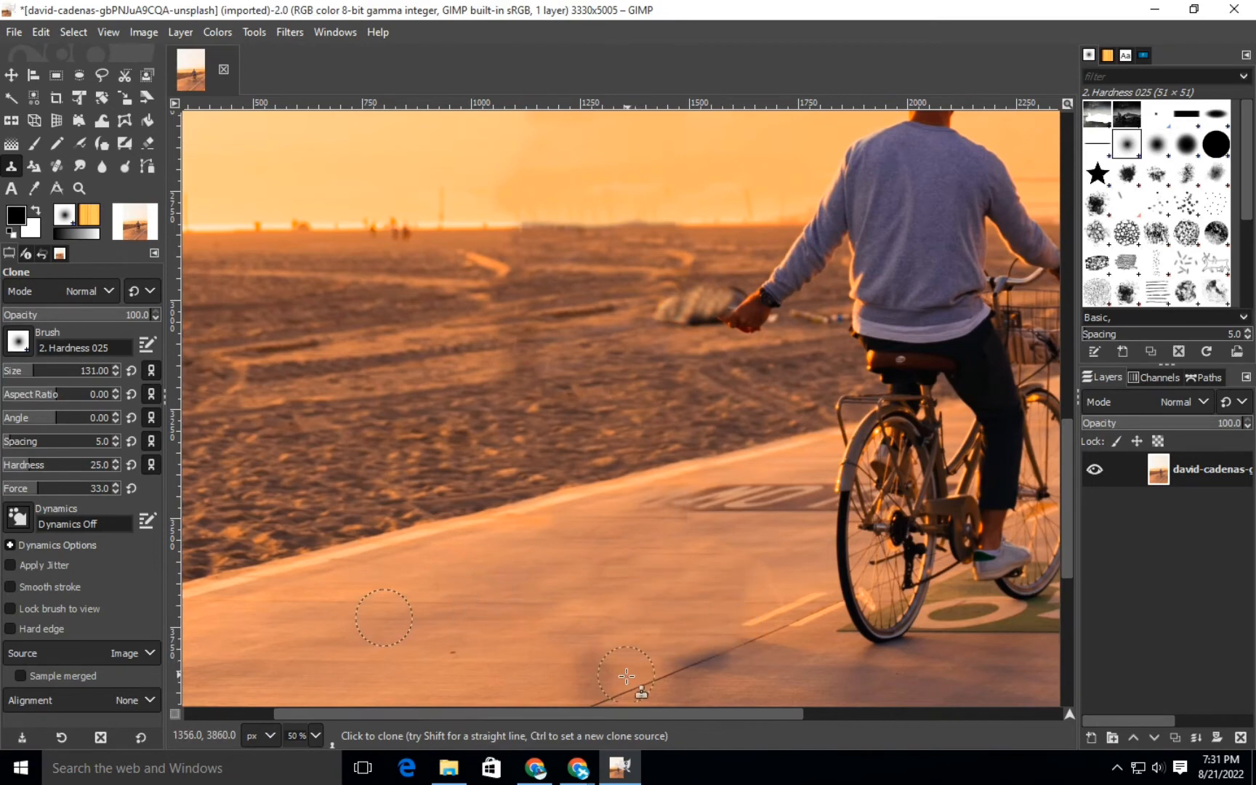
Step: Enlarge the clone brush to size 300 and clone pavement over the shadow and dark joint line beside the bicycle
{"action": "scroll", "coordinate": [1068, 483], "scroll_direction": "down", "scroll_amount": 3}
{"action": "scroll", "coordinate": [1068, 483], "scroll_direction": "down", "scroll_amount": 2}
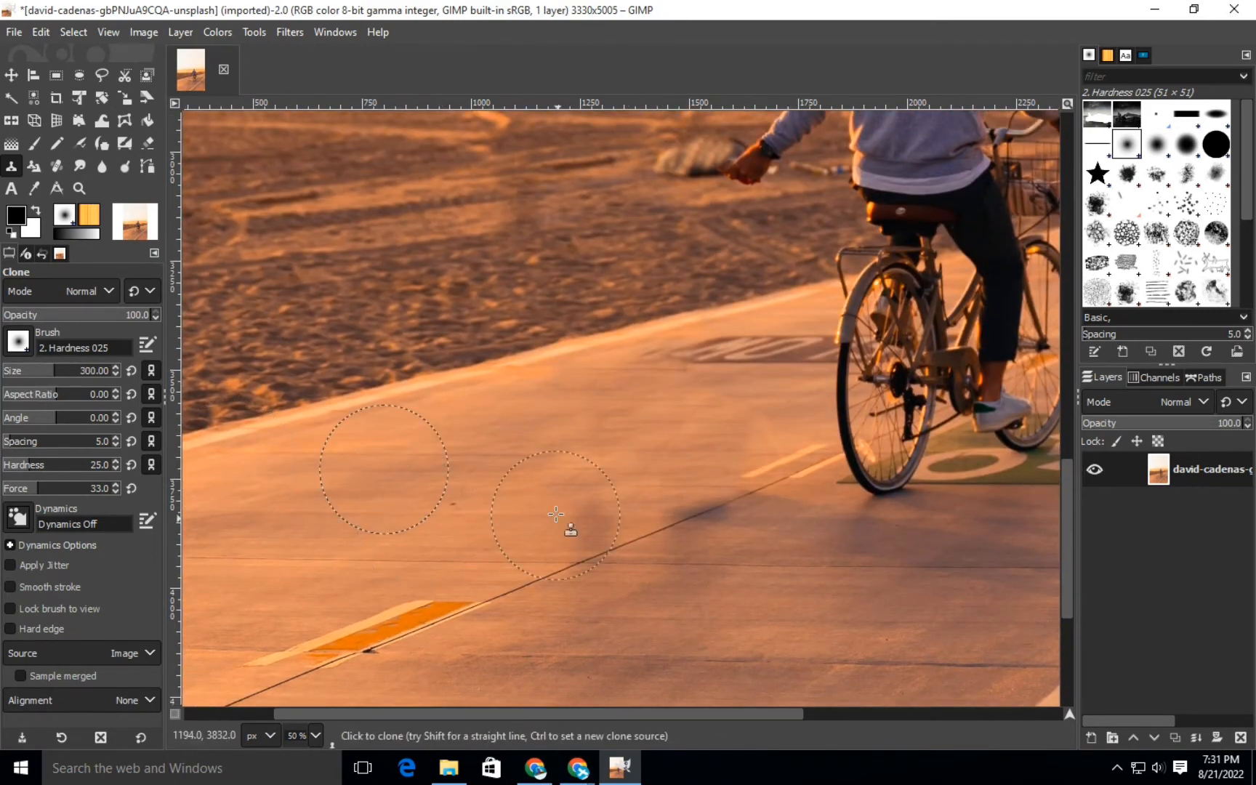
{"action": "mouse_move", "coordinate": [572, 527]}
{"action": "left_mouse_down"}
{"action": "mouse_move", "coordinate": [686, 508]}
{"action": "mouse_move", "coordinate": [706, 454]}
{"action": "mouse_move", "coordinate": [680, 499]}
{"action": "mouse_move", "coordinate": [588, 564]}
{"action": "mouse_move", "coordinate": [530, 538]}
{"action": "left_mouse_up"}
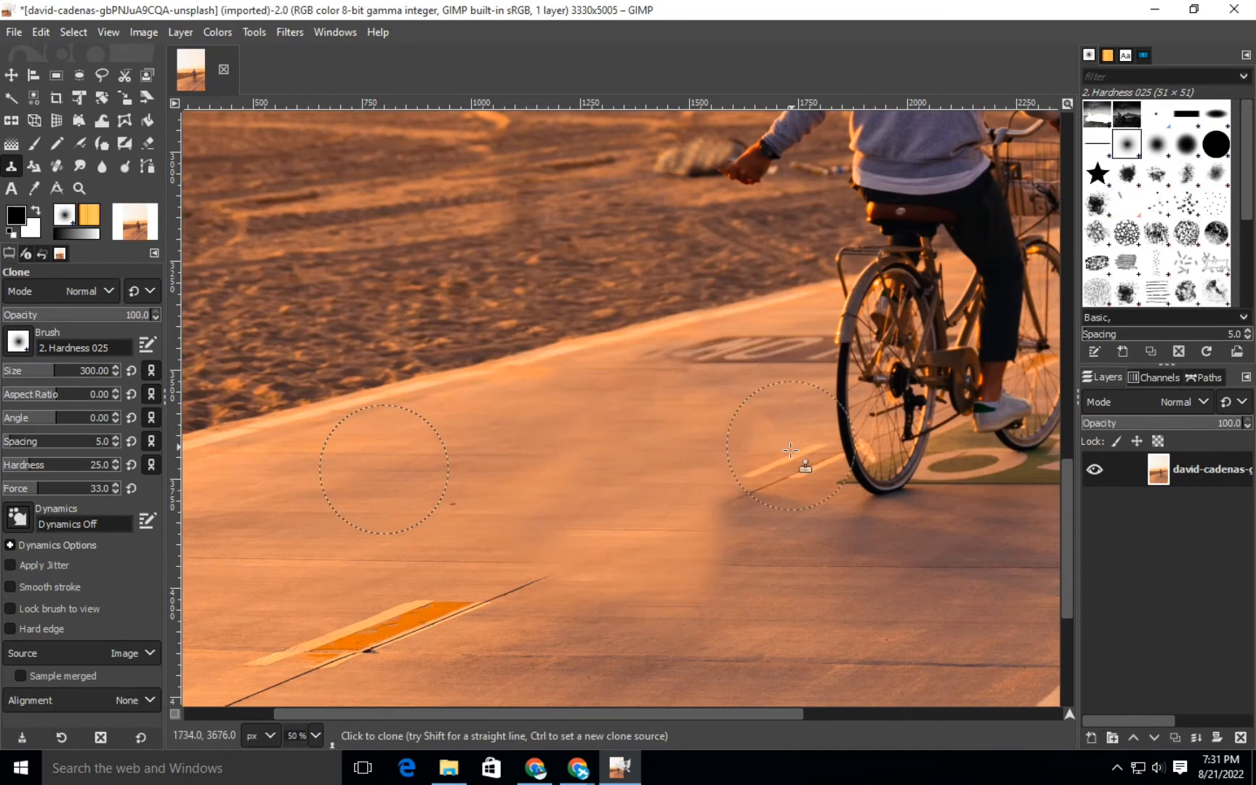
{"action": "mouse_move", "coordinate": [742, 559]}
{"action": "left_mouse_down"}
{"action": "mouse_move", "coordinate": [773, 541]}
{"action": "mouse_move", "coordinate": [789, 556]}
{"action": "mouse_move", "coordinate": [759, 504]}
{"action": "mouse_move", "coordinate": [728, 518]}
{"action": "mouse_move", "coordinate": [801, 547]}
{"action": "mouse_move", "coordinate": [913, 554]}
{"action": "mouse_move", "coordinate": [874, 550]}
{"action": "mouse_move", "coordinate": [636, 640]}
{"action": "mouse_move", "coordinate": [592, 615]}
{"action": "left_mouse_up"}
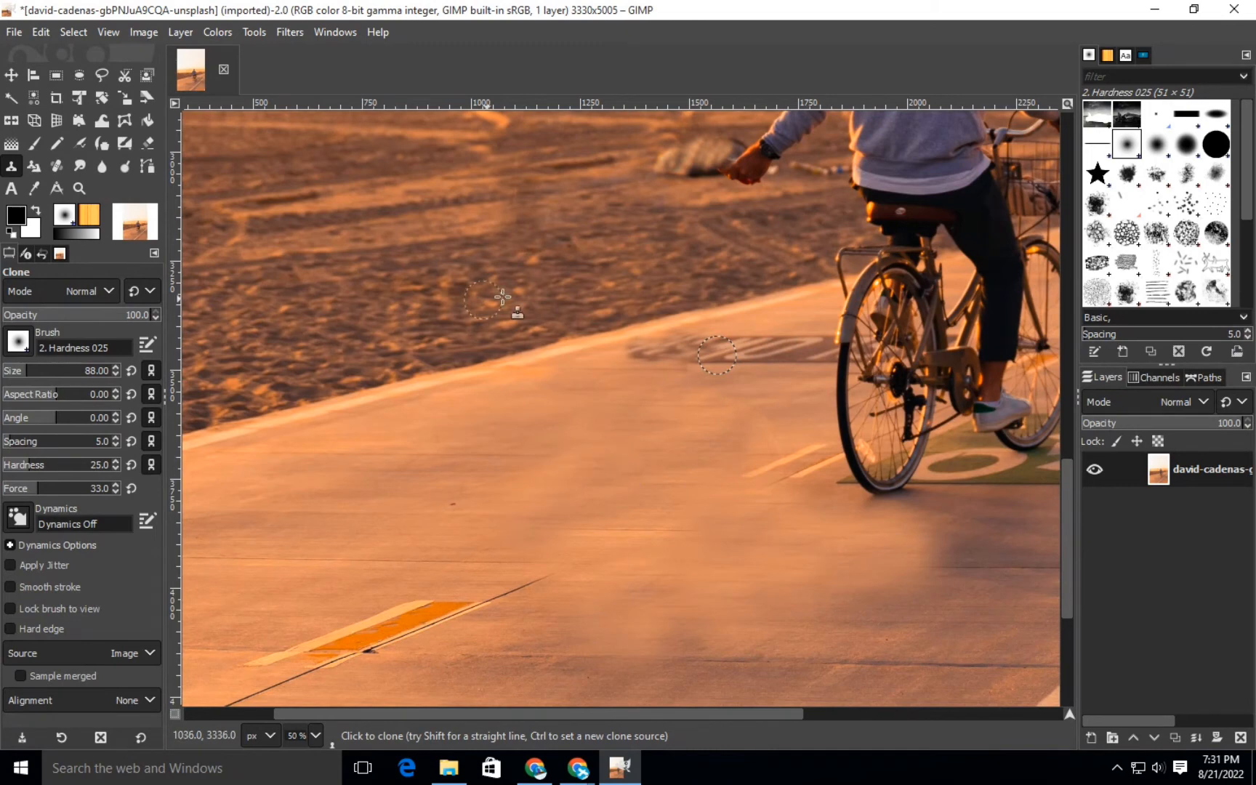
Step: Smooth the patchy haze where the woman's head was by cloning clean background, enlarging the brush to size 230
{"action": "scroll", "coordinate": [503, 296], "scroll_direction": "down", "scroll_amount": 2}
{"action": "scroll", "coordinate": [505, 213], "scroll_direction": "up", "scroll_amount": 1}
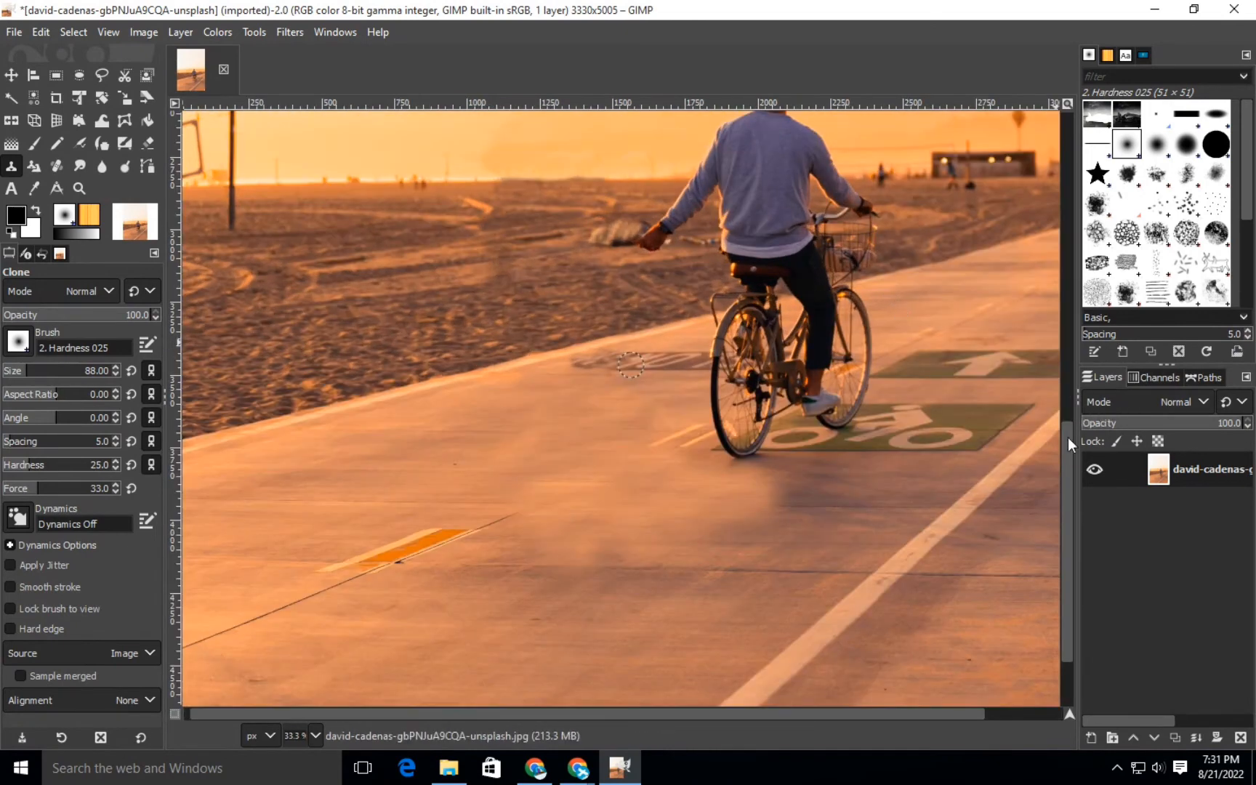
{"action": "left_click_drag", "start_coordinate": [1070, 457], "coordinate": [1055, 380]}
{"action": "scroll", "coordinate": [530, 292], "scroll_direction": "up", "scroll_amount": 2}
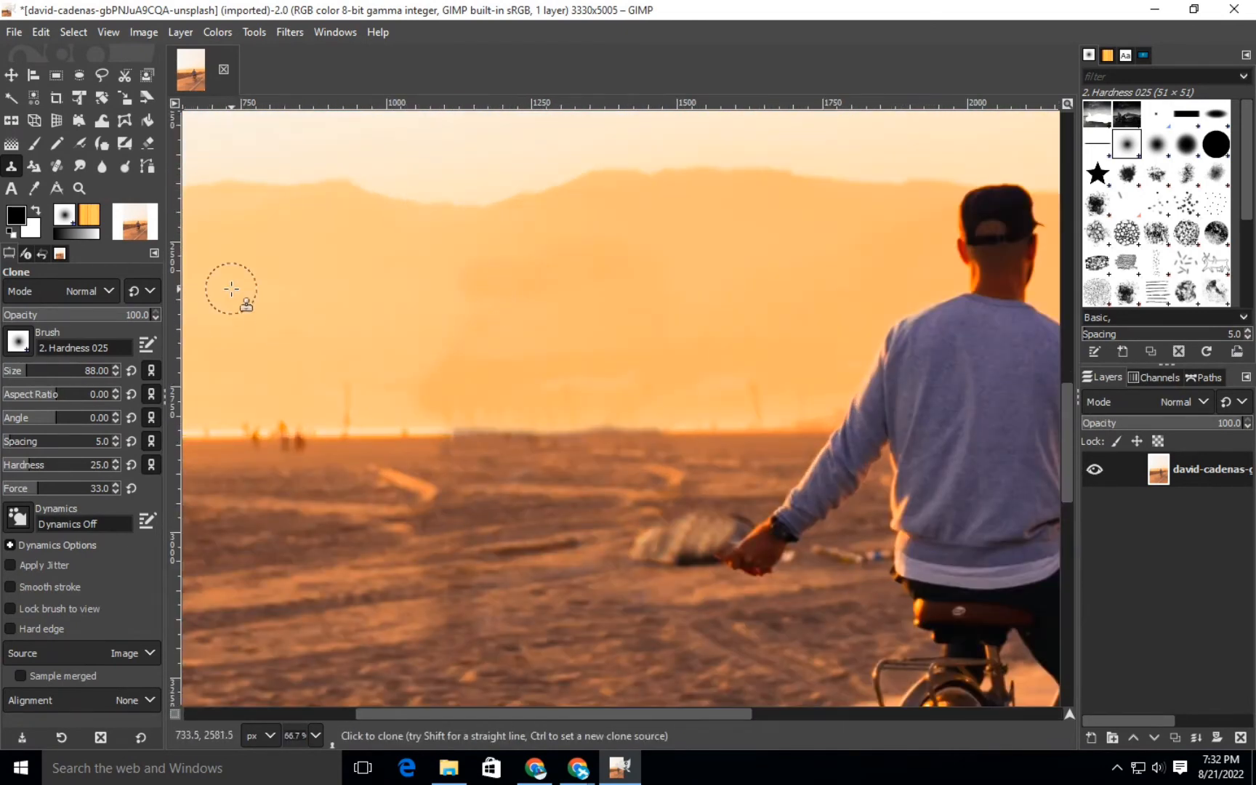
{"action": "left_click", "coordinate": [320, 271], "text": "ctrl"}
{"action": "left_click_drag", "start_coordinate": [459, 361], "coordinate": [428, 383]}
{"action": "left_click", "coordinate": [46, 372]}
{"action": "mouse_move", "coordinate": [488, 302]}
{"action": "left_mouse_down"}
{"action": "mouse_move", "coordinate": [479, 340]}
{"action": "mouse_move", "coordinate": [438, 384]}
{"action": "left_mouse_up"}
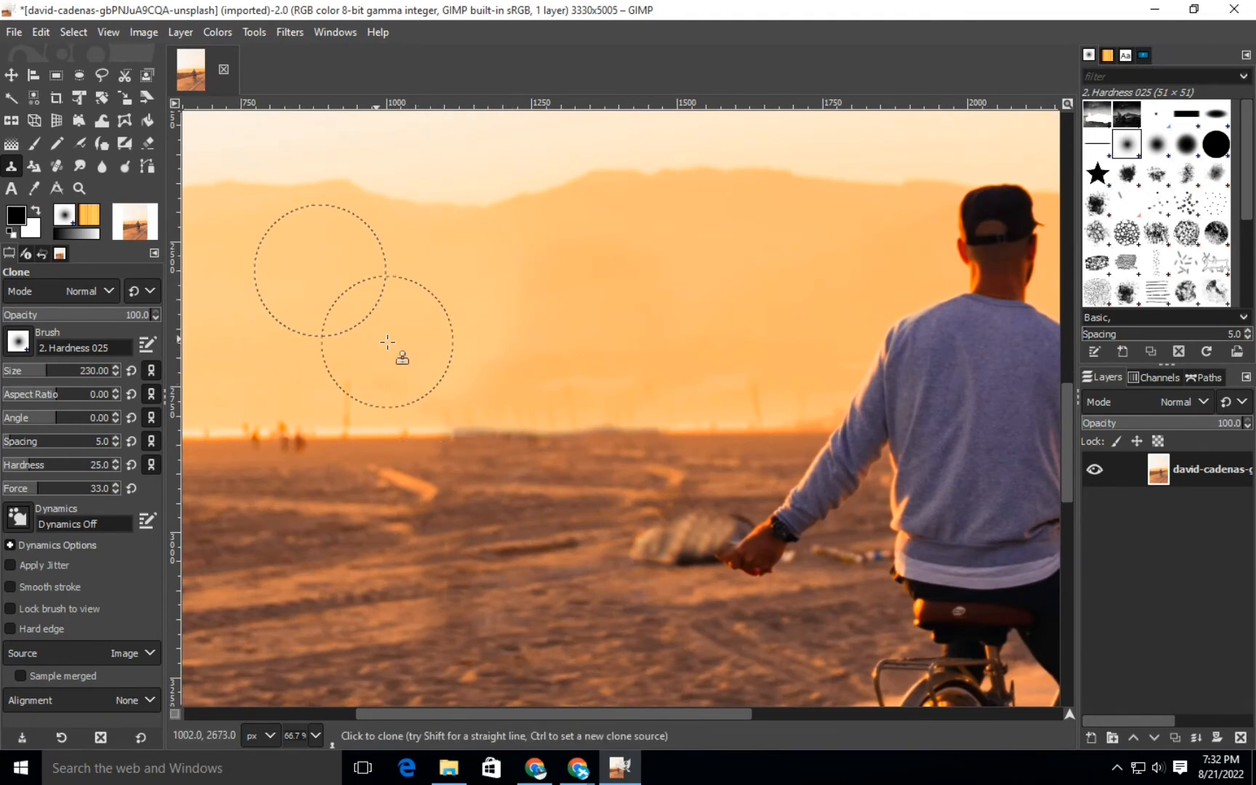
{"action": "left_click", "coordinate": [780, 273], "text": "ctrl"}
{"action": "left_click_drag", "start_coordinate": [509, 305], "coordinate": [498, 367]}
{"action": "left_click", "coordinate": [451, 335]}
Step: Clone clean beach sand over the mismatched patch just below the horizon where the woman stood
{"action": "left_click", "coordinate": [307, 502], "text": "ctrl"}
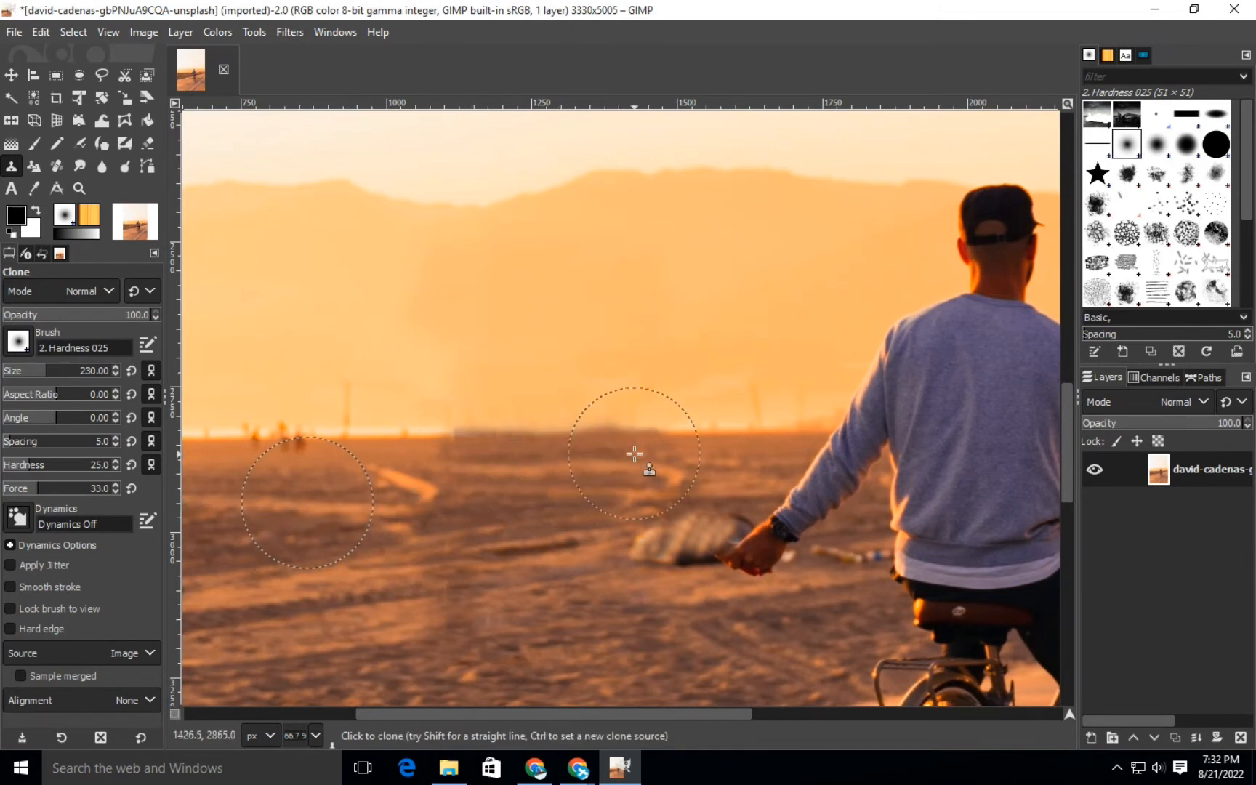
{"action": "left_click", "coordinate": [292, 498], "text": "ctrl"}
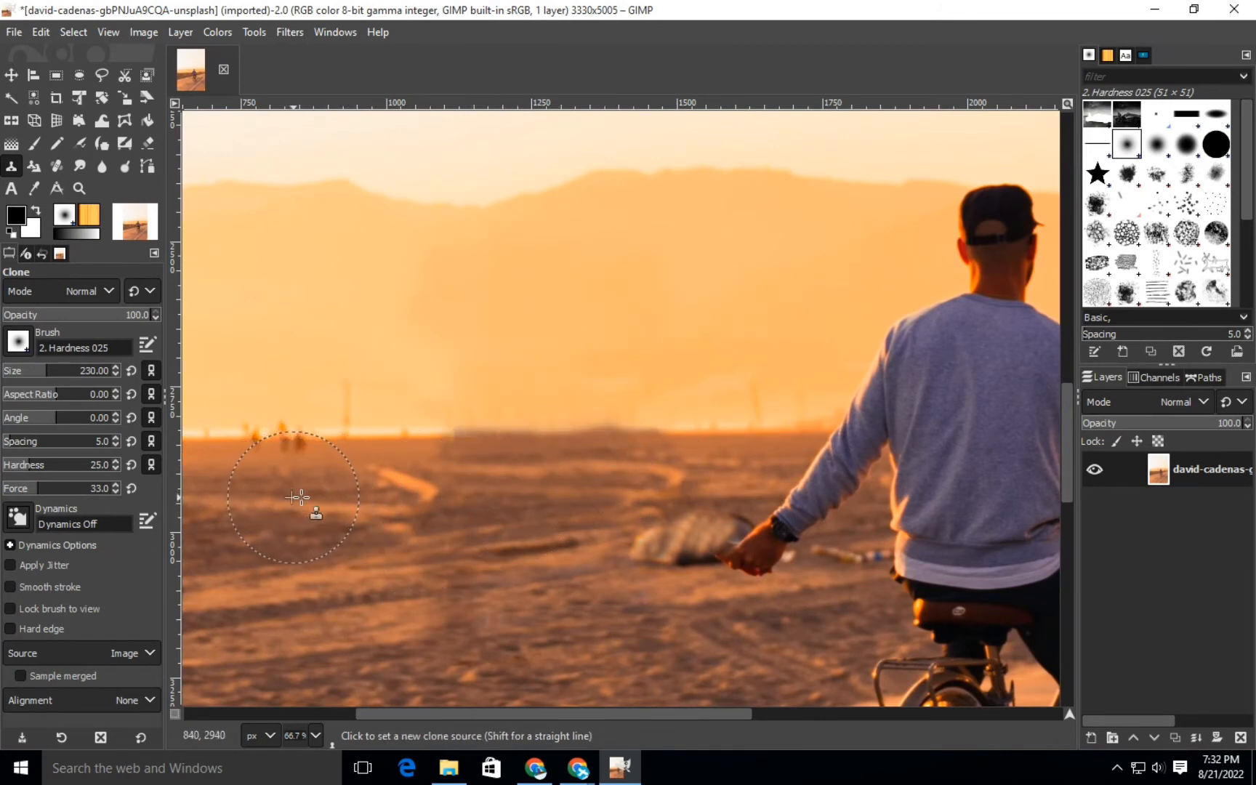
{"action": "mouse_move", "coordinate": [575, 471]}
{"action": "left_mouse_down"}
{"action": "mouse_move", "coordinate": [577, 481]}
{"action": "mouse_move", "coordinate": [402, 483]}
{"action": "mouse_move", "coordinate": [412, 463]}
{"action": "left_mouse_up"}
{"action": "scroll", "coordinate": [787, 430], "scroll_direction": "down", "scroll_amount": 2}
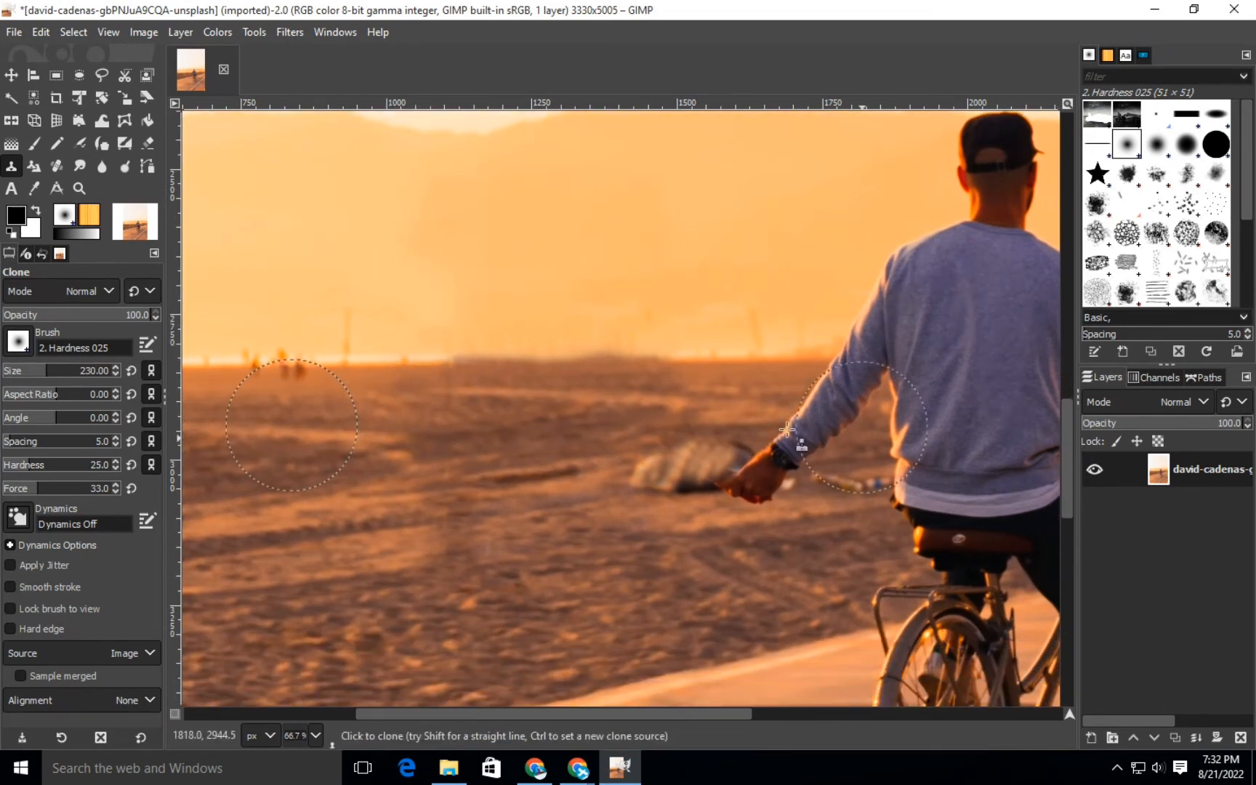
Step: Clone sand texture over the smudged area beside and below the blurred rock, undoing a stroke along the way
{"action": "left_click", "coordinate": [476, 515], "text": "ctrl"}
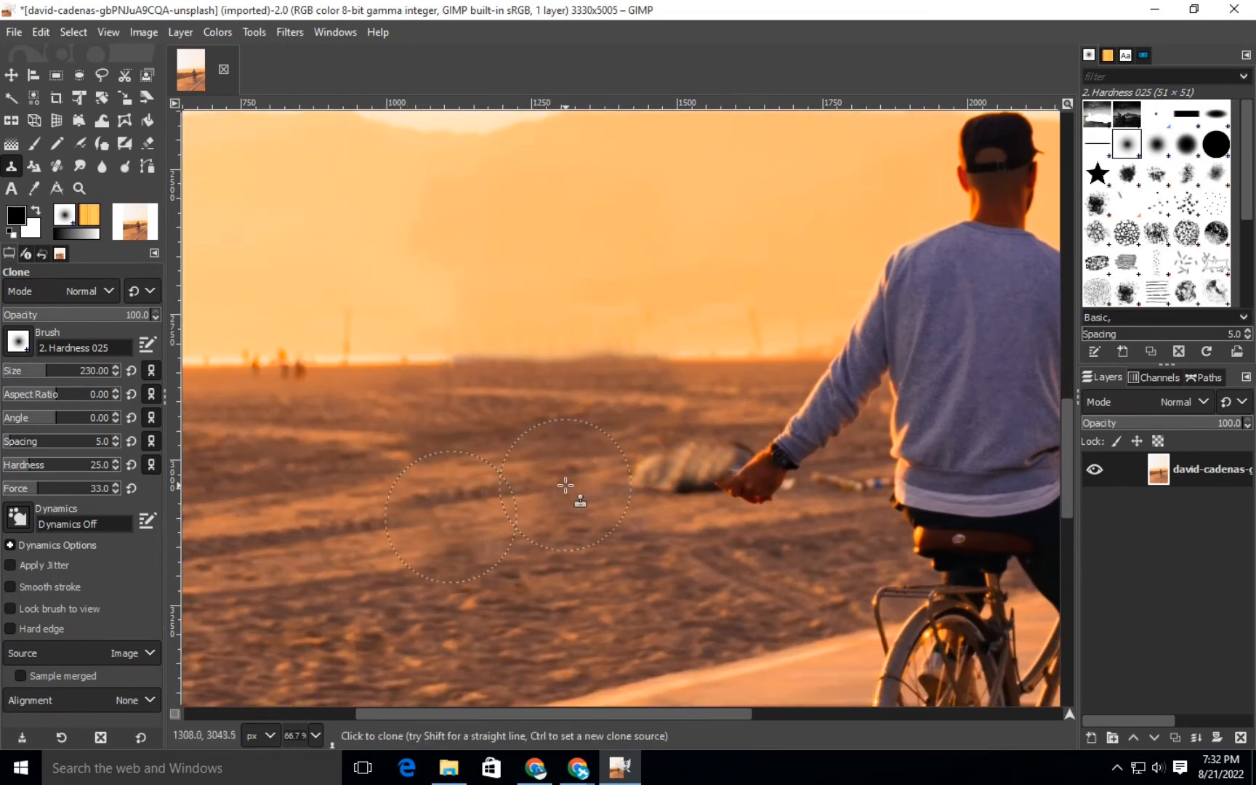
{"action": "mouse_move", "coordinate": [595, 482]}
{"action": "left_mouse_down"}
{"action": "mouse_move", "coordinate": [440, 532]}
{"action": "mouse_move", "coordinate": [406, 525]}
{"action": "mouse_move", "coordinate": [558, 513]}
{"action": "left_mouse_up"}
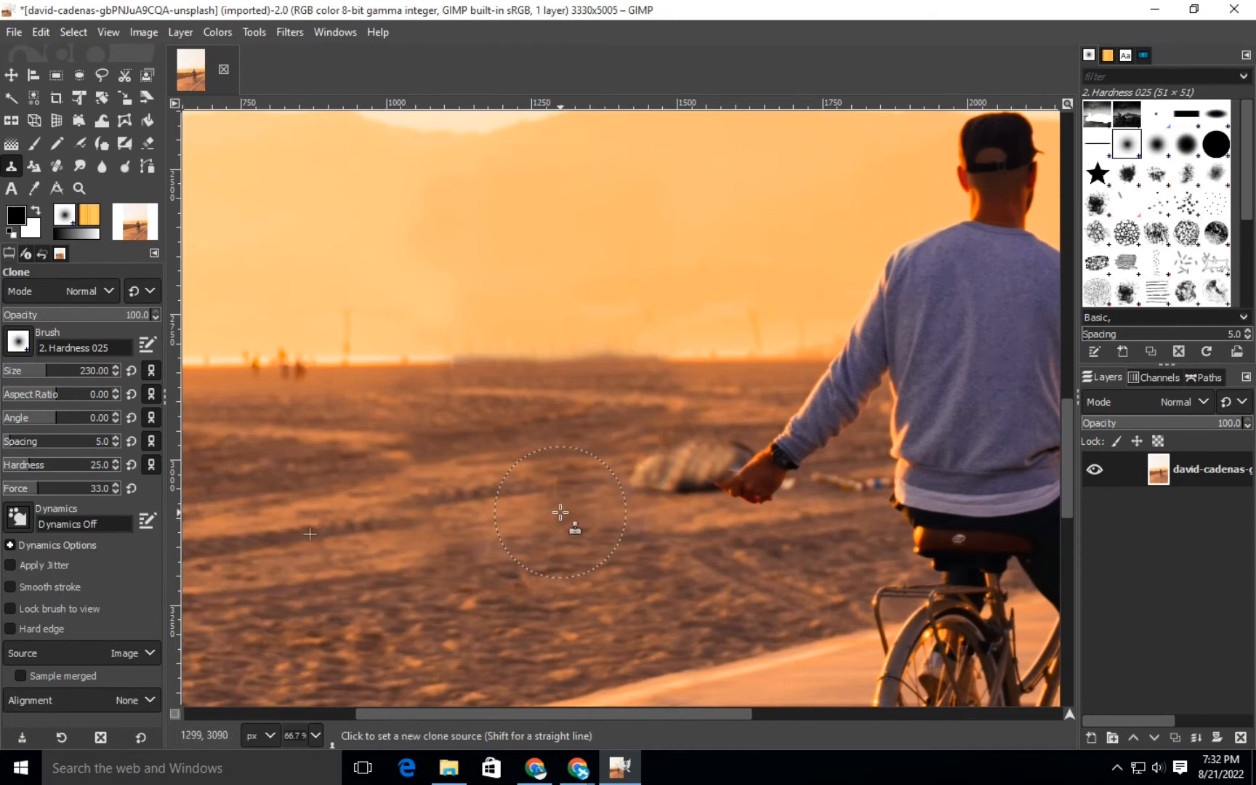
{"action": "key", "text": "ctrl+z"}
{"action": "left_click_drag", "start_coordinate": [434, 520], "coordinate": [607, 506]}
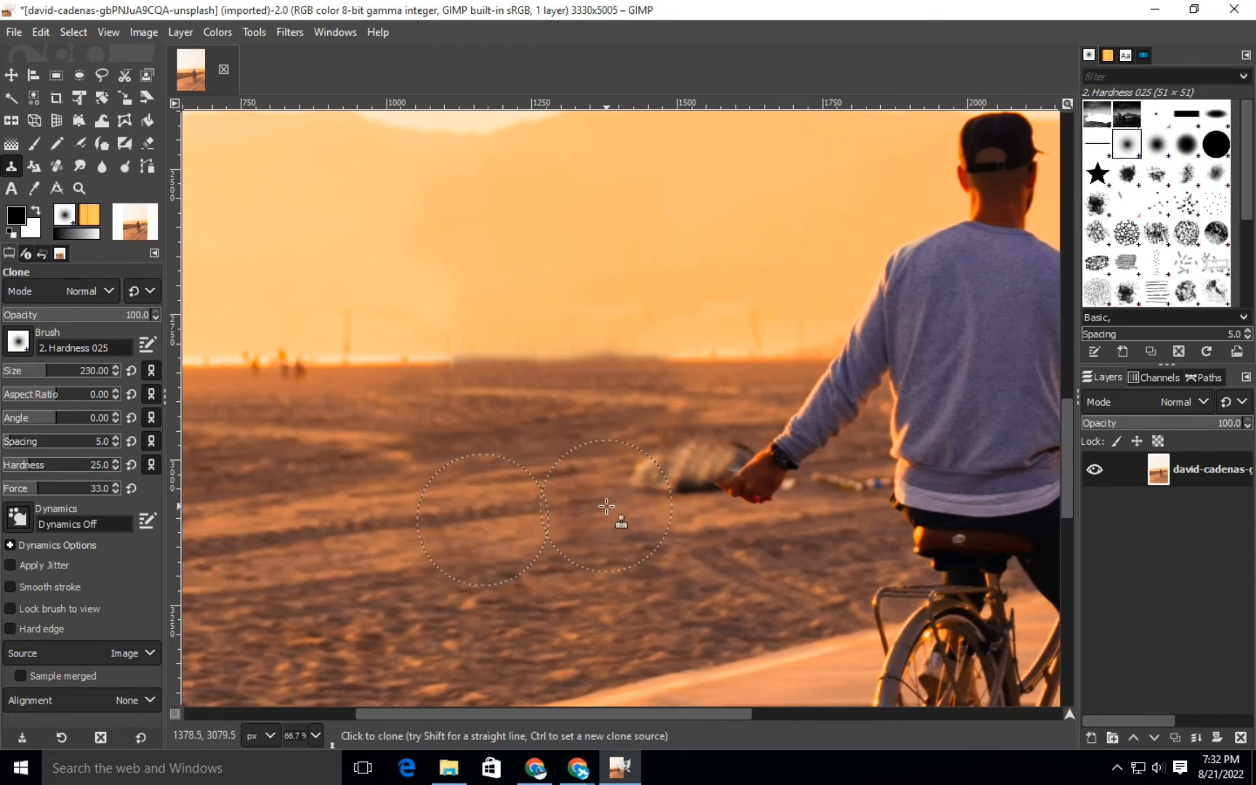
{"action": "scroll", "coordinate": [560, 623], "scroll_direction": "down", "scroll_amount": 1, "text": "ctrl"}
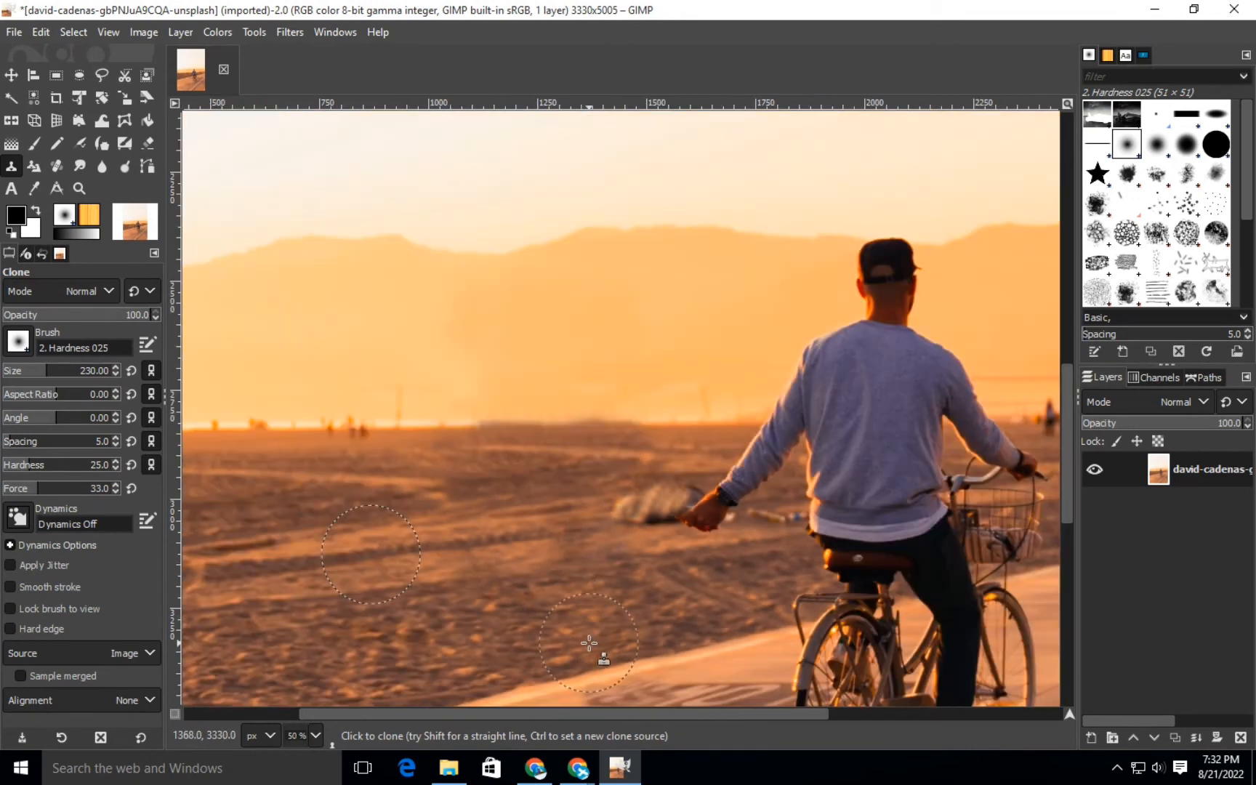
Step: Rebuild the blurred horizon by cloning haze over its dark band, and tidy the sand edge with brush size 69
{"action": "left_click", "coordinate": [360, 352], "text": "ctrl"}
{"action": "left_click_drag", "start_coordinate": [506, 392], "coordinate": [580, 397]}
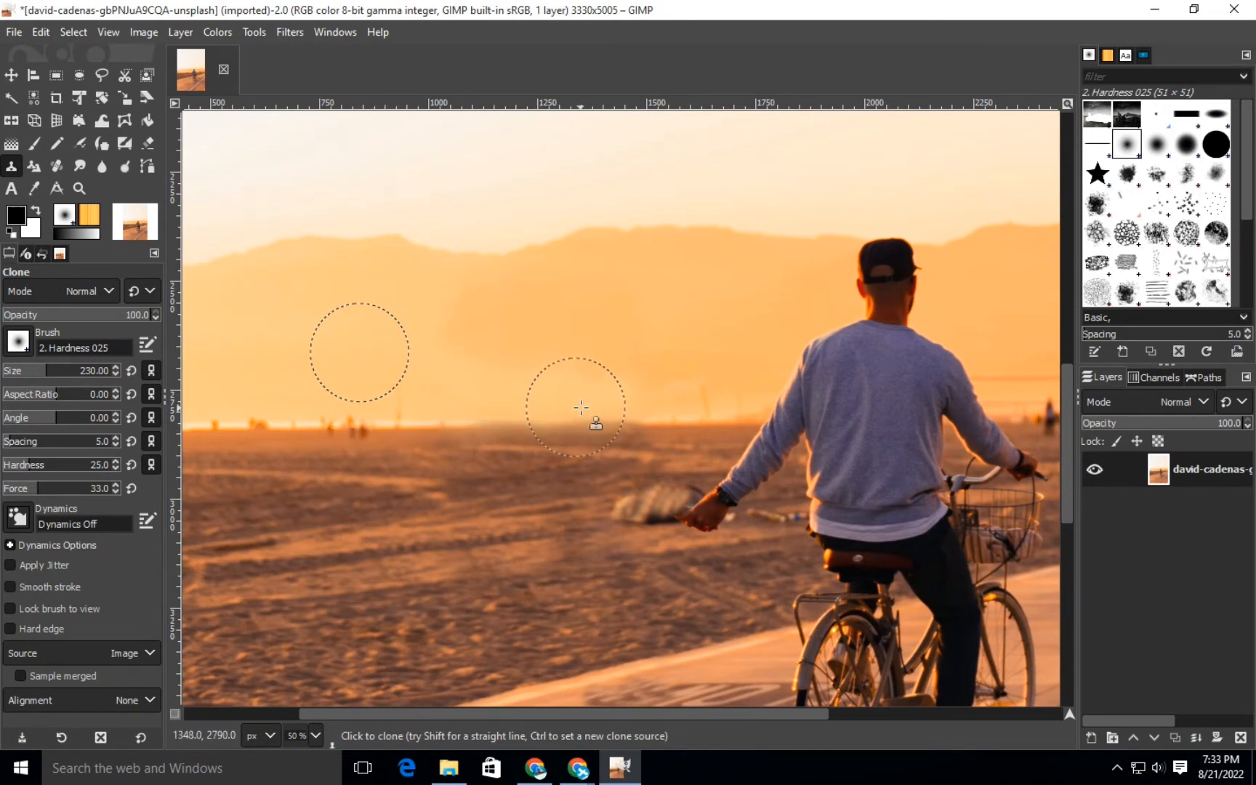
{"action": "left_click", "coordinate": [709, 402], "text": "ctrl"}
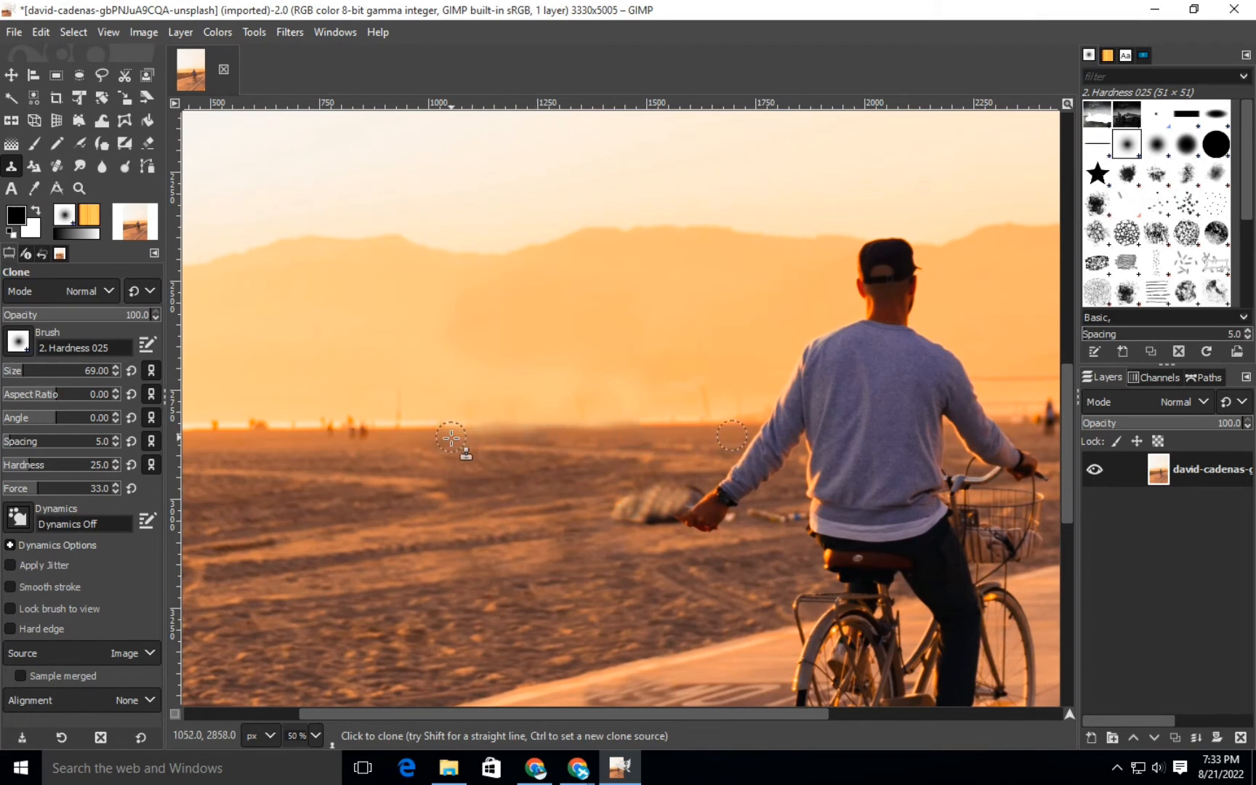
{"action": "mouse_move", "coordinate": [451, 439]}
{"action": "left_mouse_down"}
{"action": "mouse_move", "coordinate": [533, 437]}
{"action": "mouse_move", "coordinate": [460, 438]}
{"action": "left_mouse_up"}
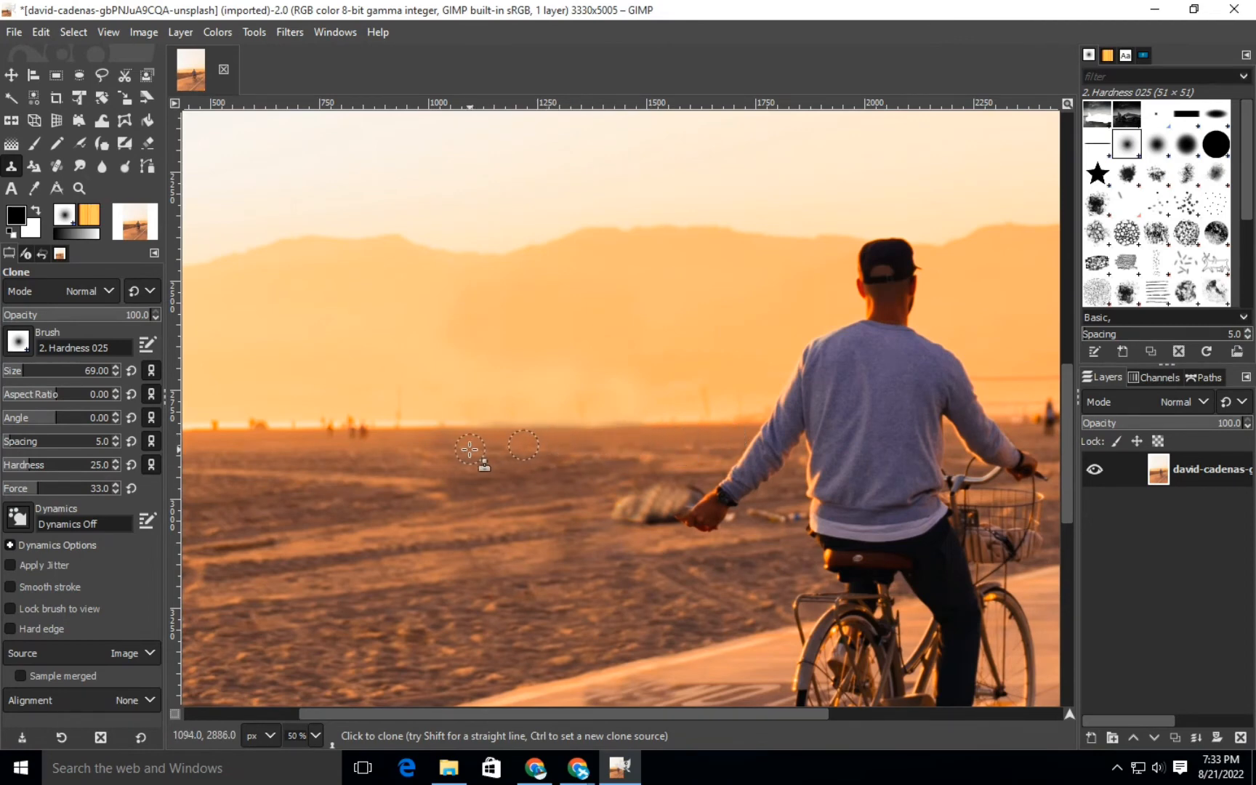
Step: Clone the rock's own texture over the leftover traces of the woman's hand on the rock beside the man's fingers
{"action": "scroll", "coordinate": [816, 441], "scroll_direction": "down", "scroll_amount": 1}
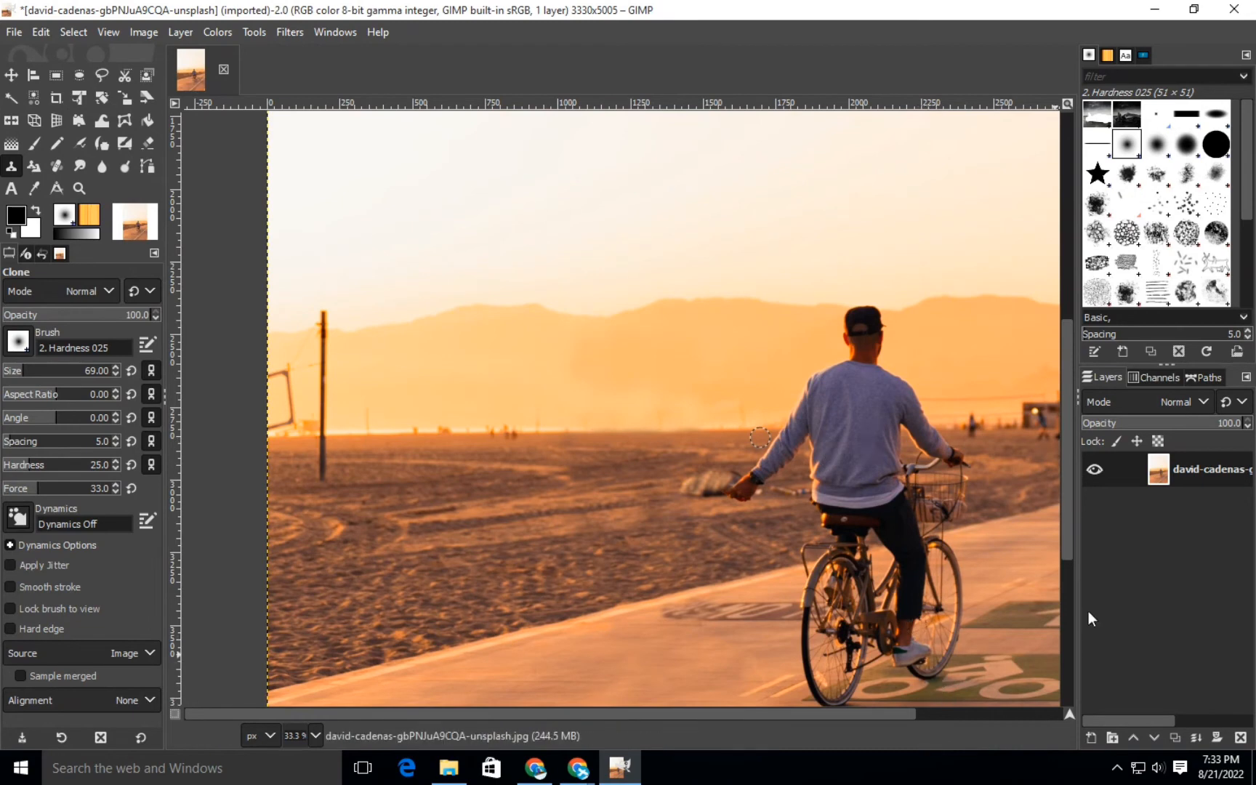
{"action": "left_click_drag", "start_coordinate": [1068, 532], "coordinate": [1079, 594]}
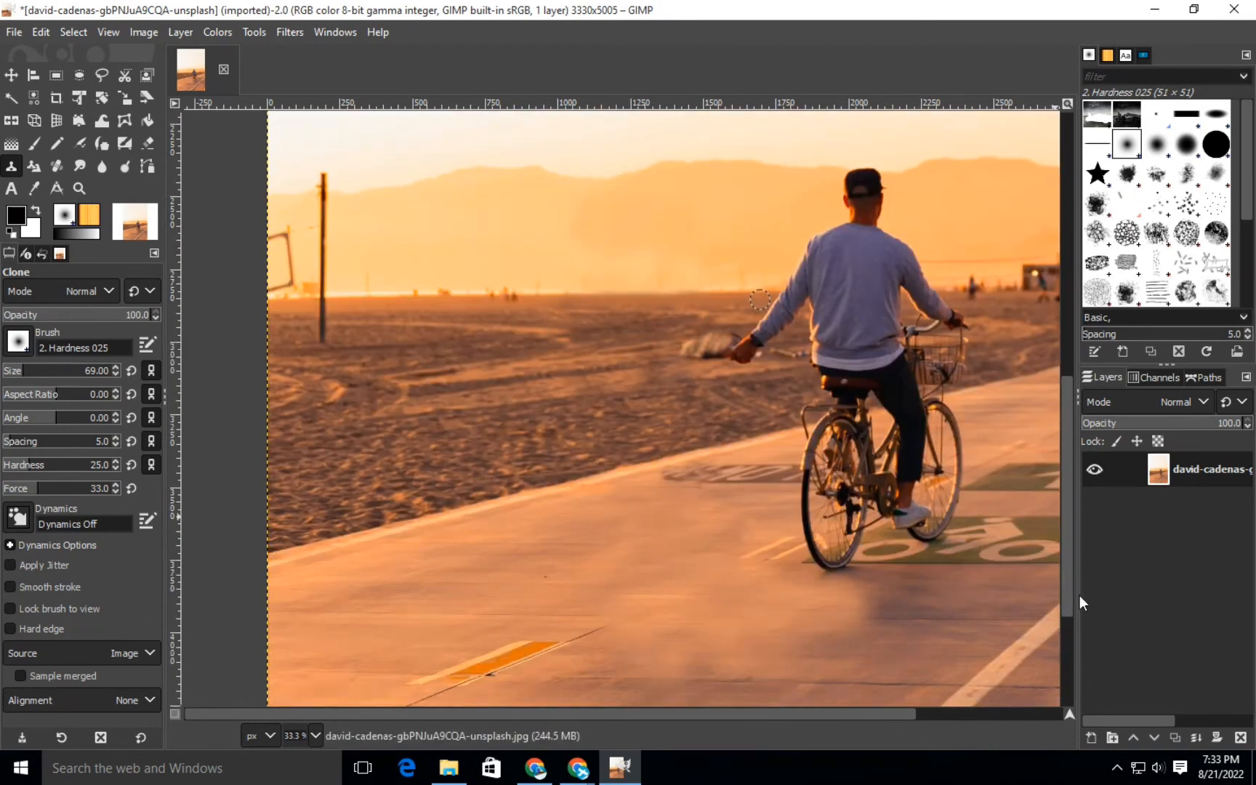
{"action": "key", "text": "minus"}
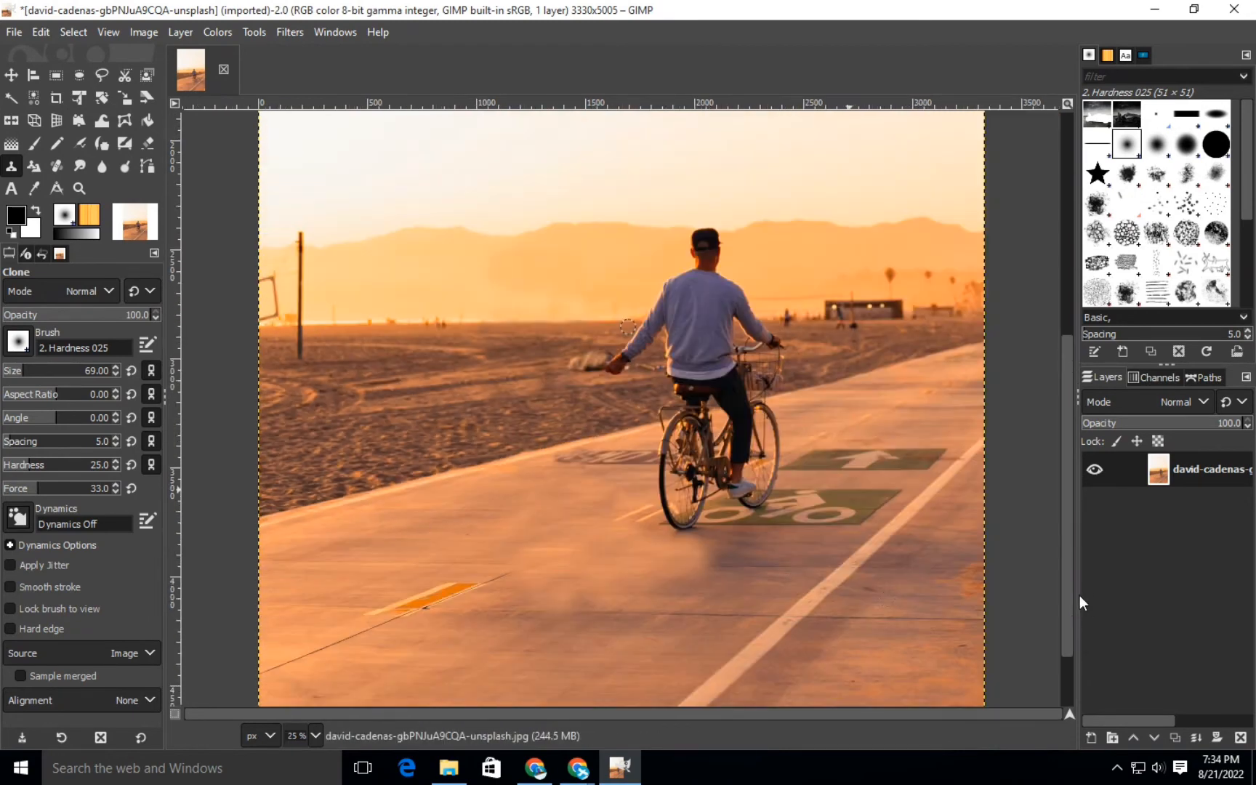
{"action": "scroll", "coordinate": [600, 393], "scroll_direction": "up", "scroll_amount": 5}
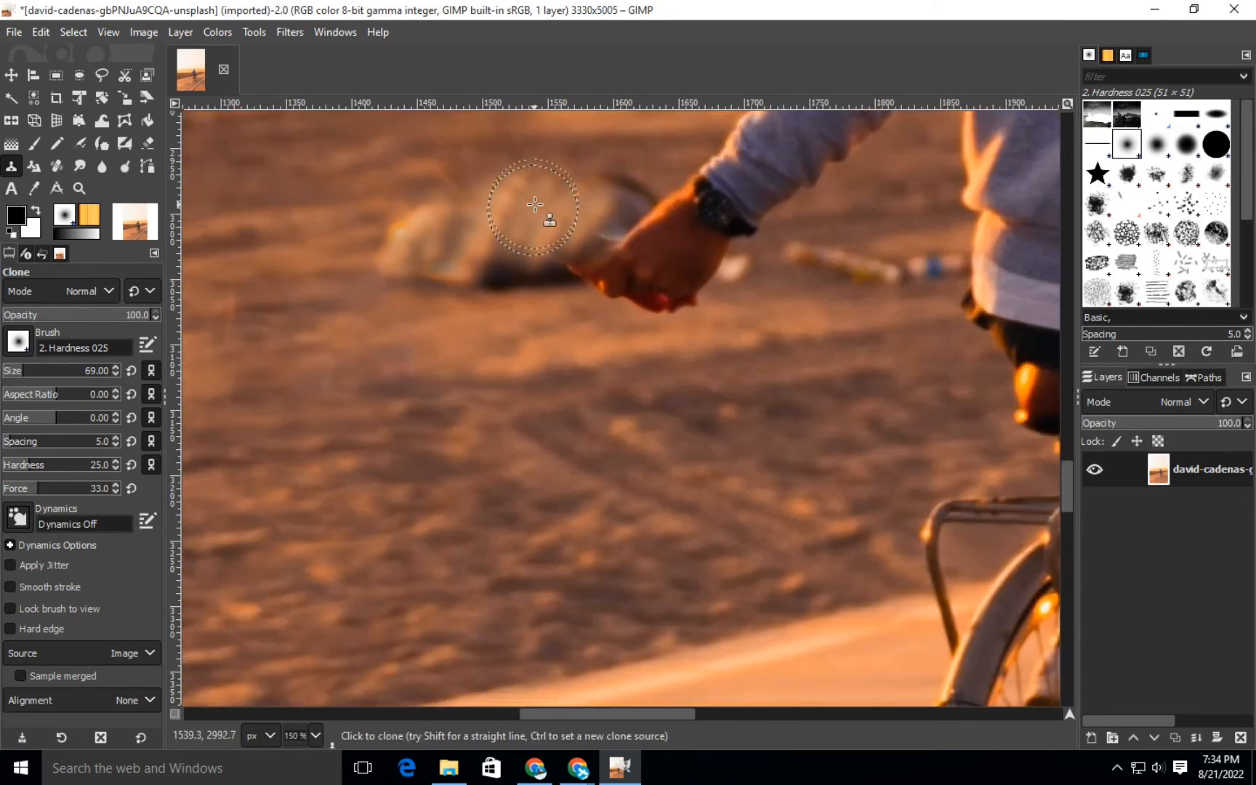
{"action": "left_click", "coordinate": [437, 240], "text": "ctrl"}
{"action": "mouse_move", "coordinate": [533, 206]}
{"action": "left_mouse_down"}
{"action": "mouse_move", "coordinate": [475, 204]}
{"action": "mouse_move", "coordinate": [561, 207]}
{"action": "left_mouse_up"}
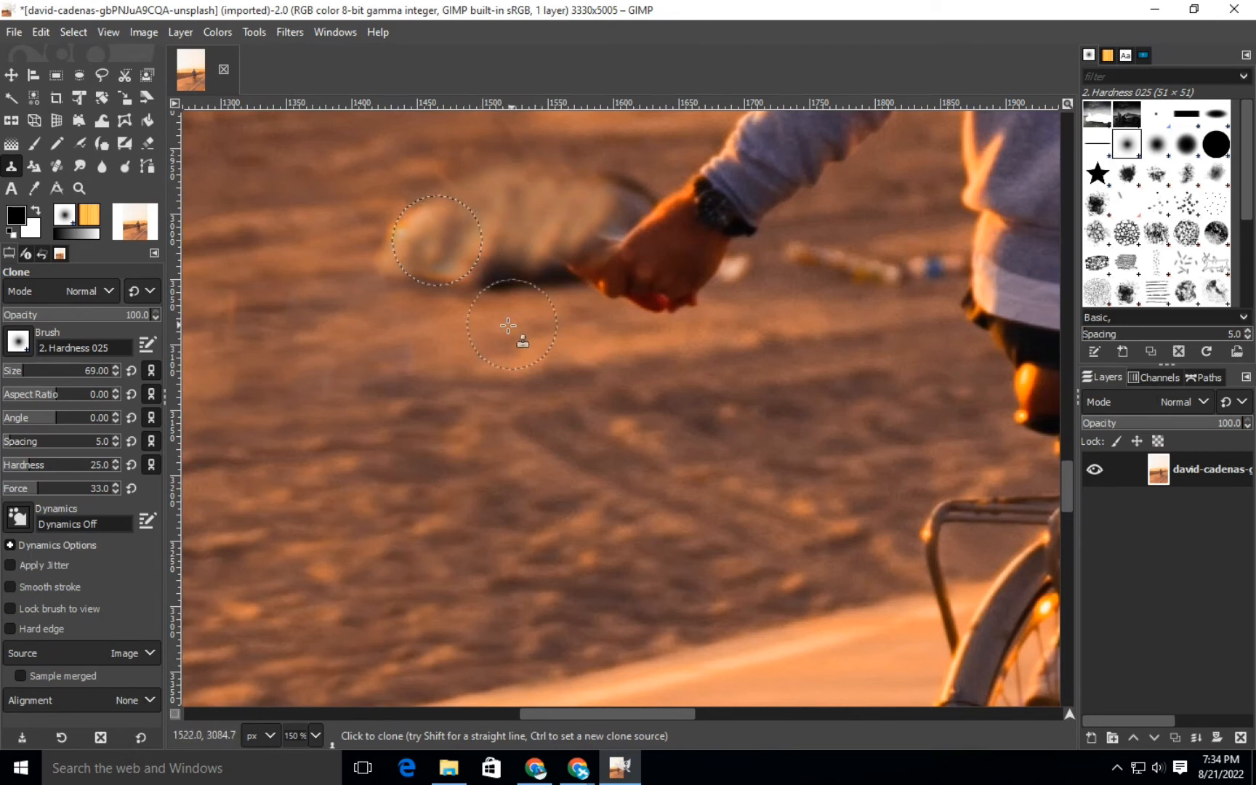
{"action": "left_click_drag", "start_coordinate": [560, 262], "coordinate": [593, 236]}
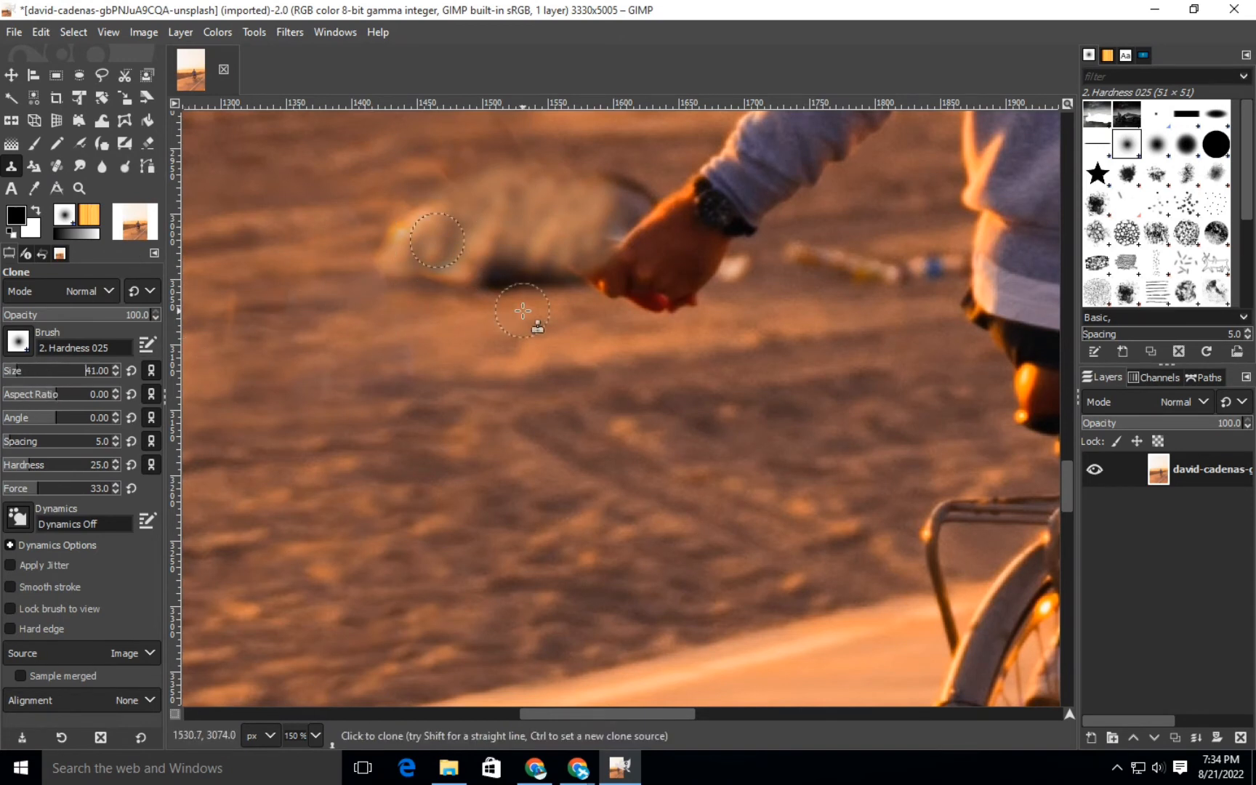
Step: Reduce the clone brush to size 41 and clean the leftover fingers around the lower edge of the man's hand
{"action": "left_click", "coordinate": [583, 279]}
{"action": "left_click", "coordinate": [646, 310]}
{"action": "left_click", "coordinate": [656, 311]}
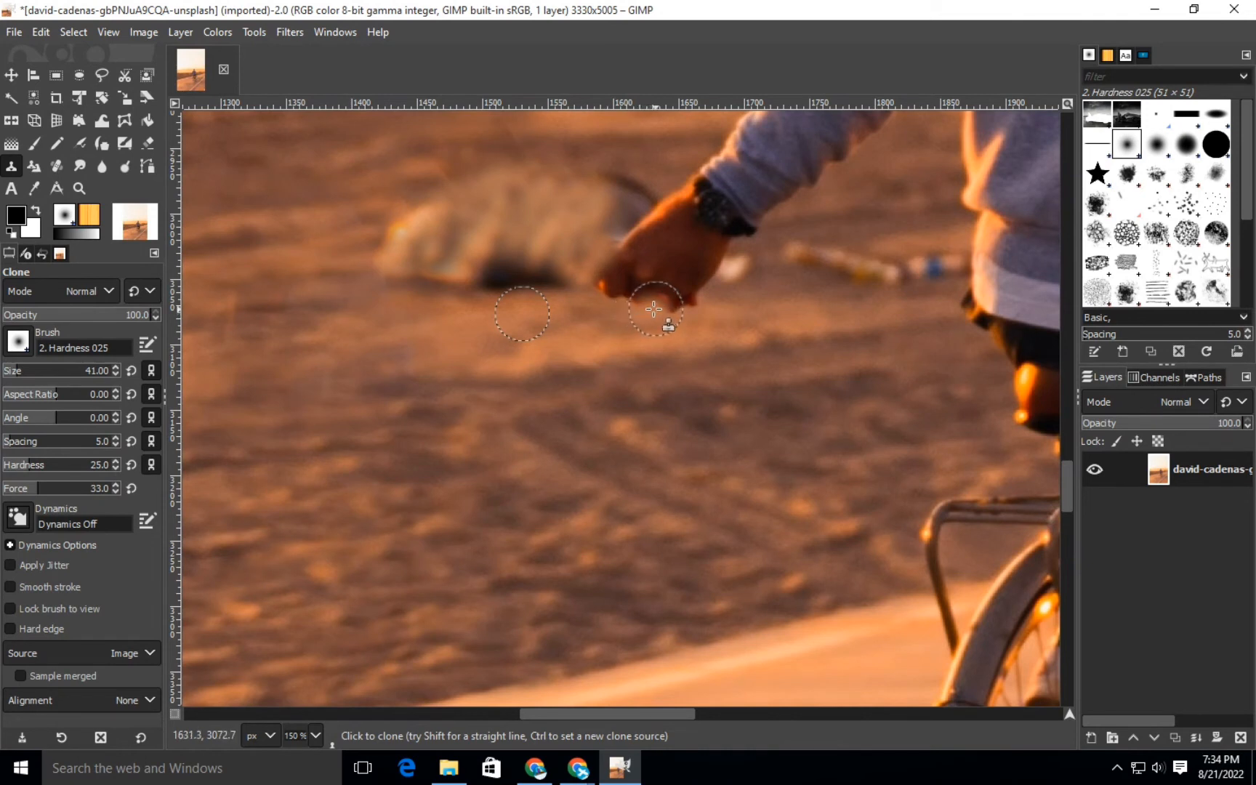
{"action": "left_click", "coordinate": [642, 309]}
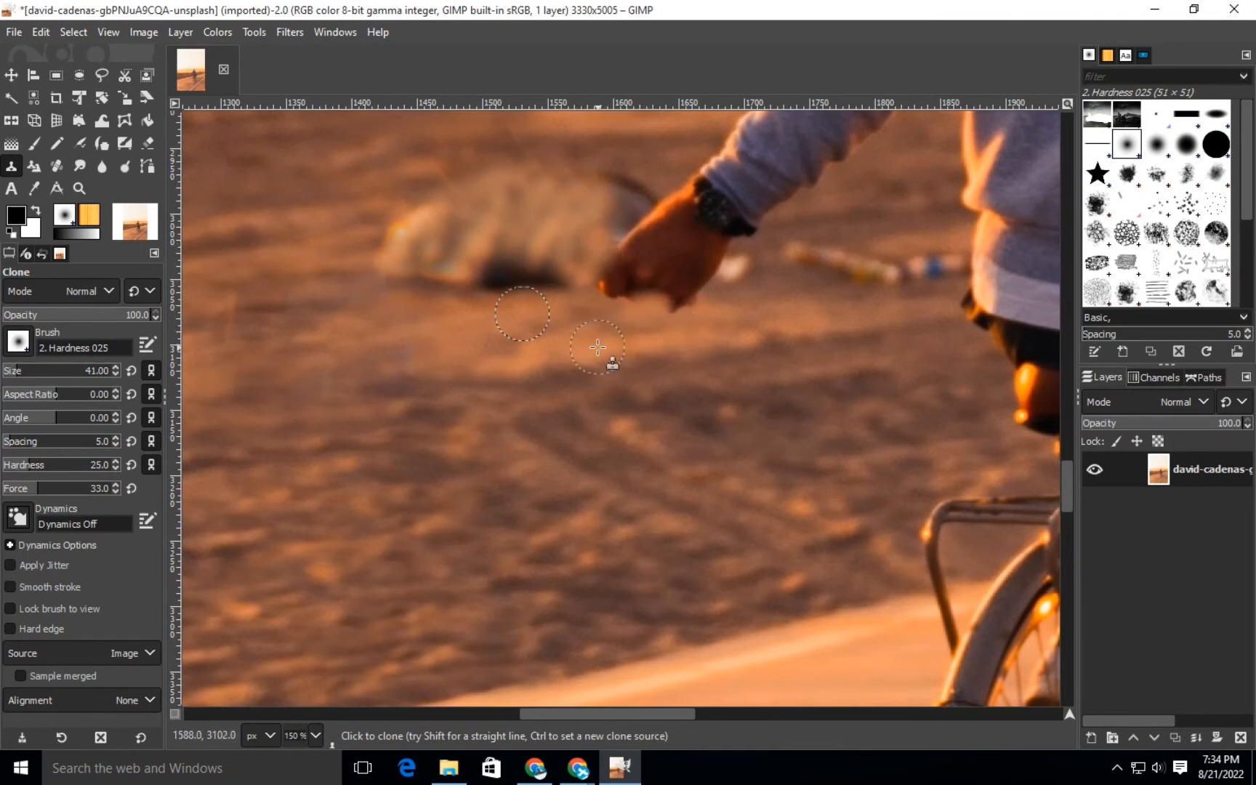
Step: Choose the Hardness 100 brush and try the Eraser at the edge of the man's hand, undoing the erasure
{"action": "scroll", "coordinate": [597, 348], "scroll_direction": "down", "scroll_amount": 5}
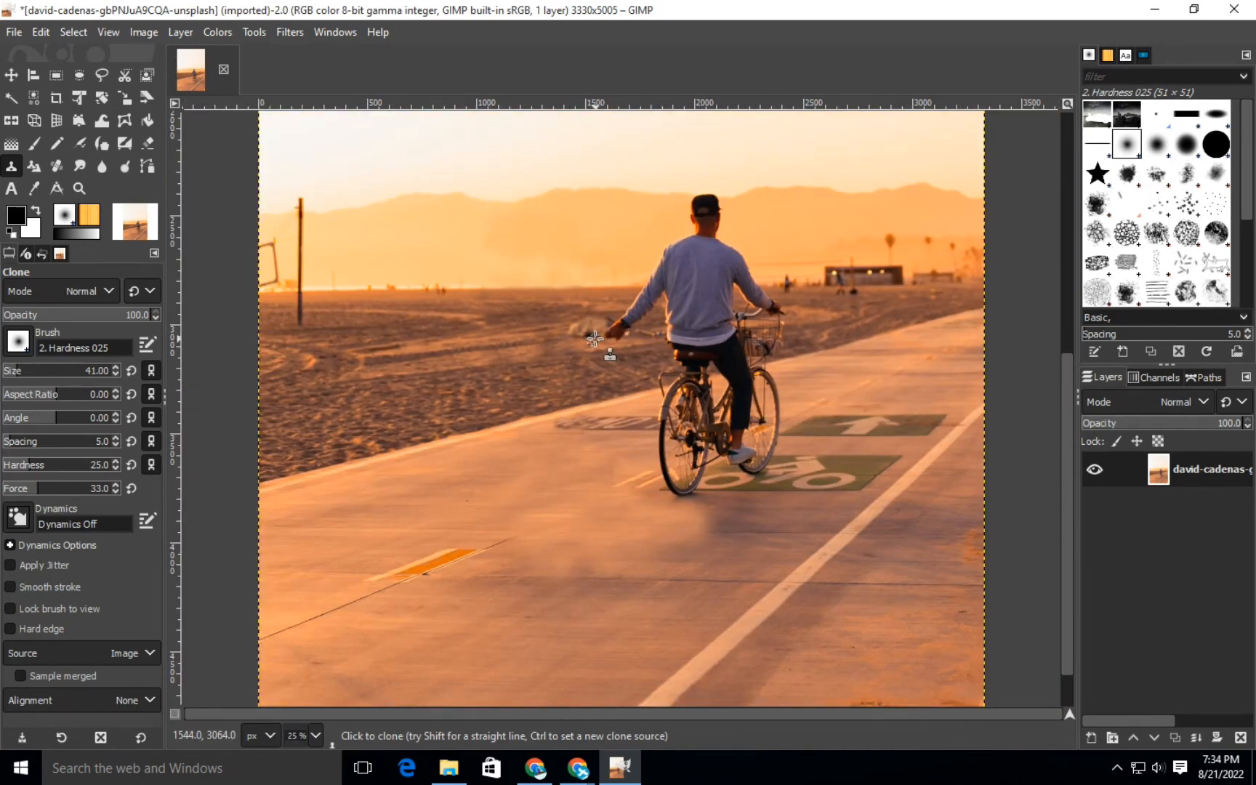
{"action": "scroll", "coordinate": [586, 333], "scroll_direction": "up", "scroll_amount": 3}
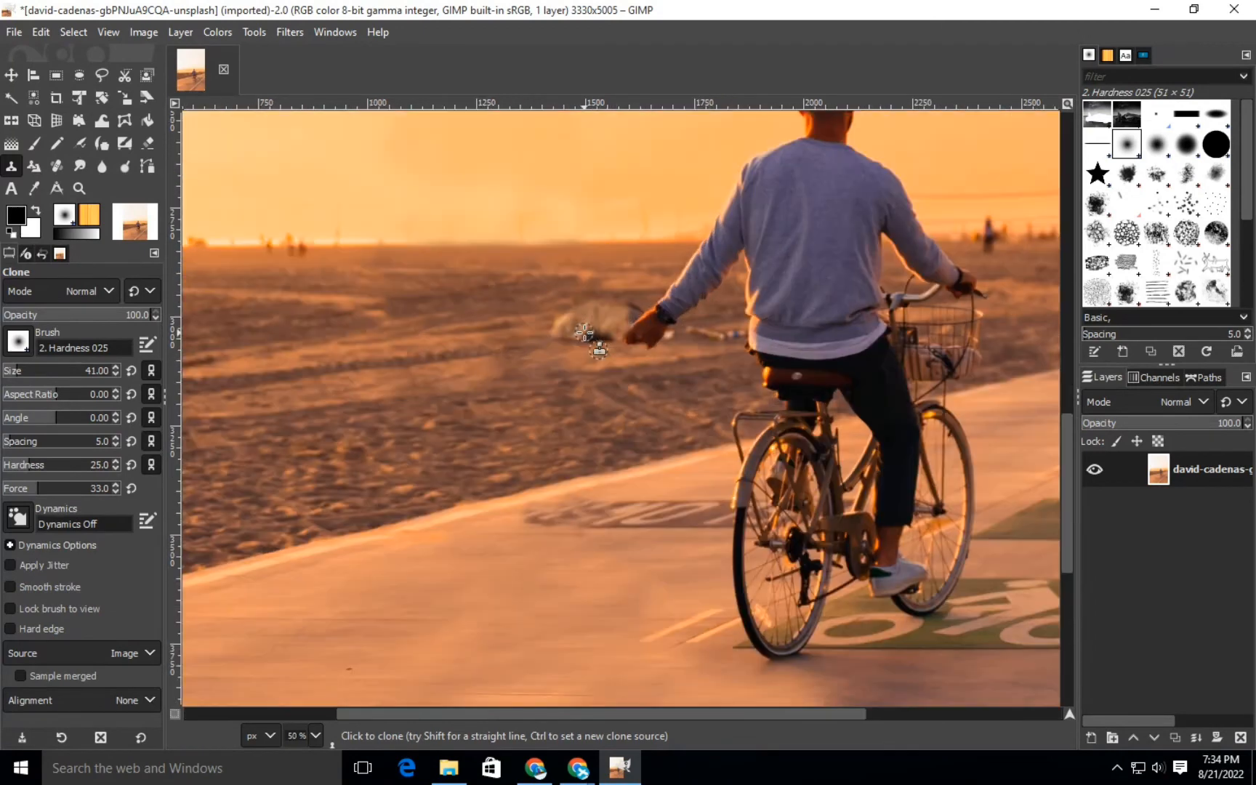
{"action": "left_click", "coordinate": [18, 341]}
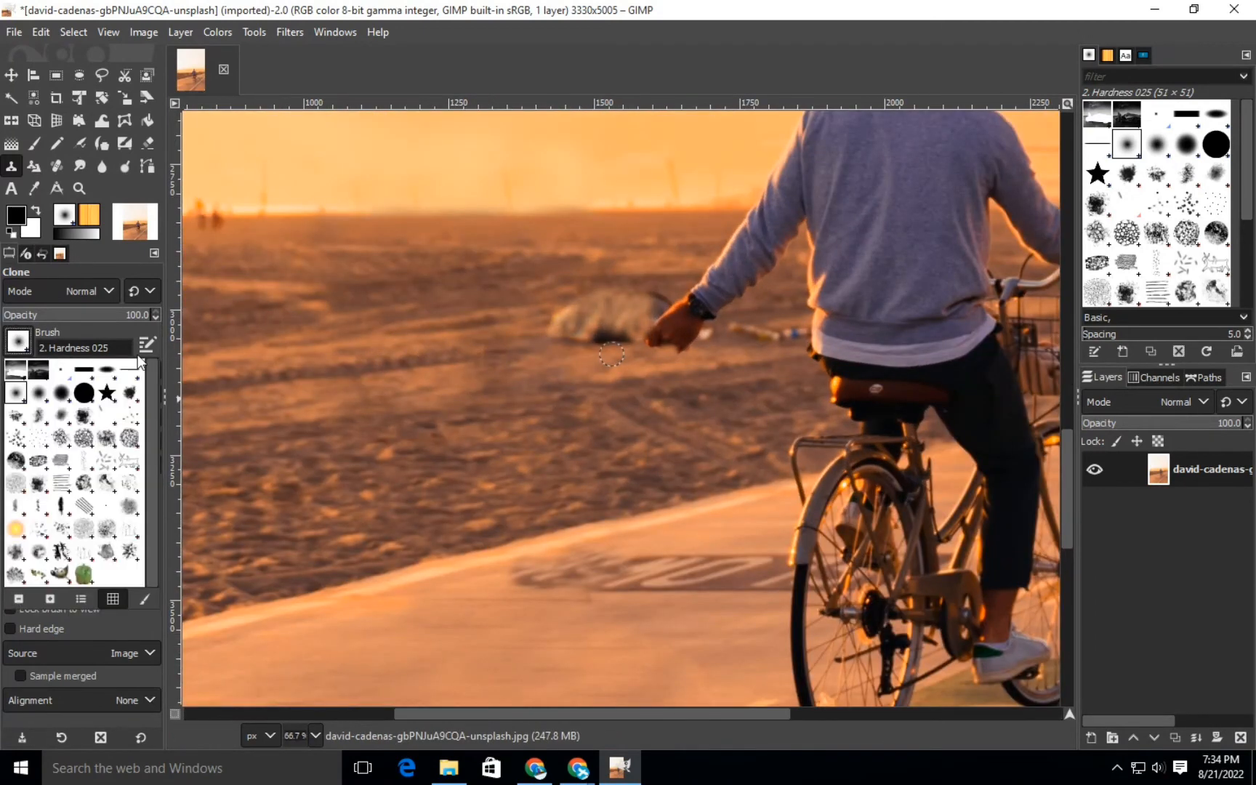
{"action": "left_click", "coordinate": [84, 393]}
{"action": "scroll", "coordinate": [654, 343], "scroll_direction": "up", "scroll_amount": 3}
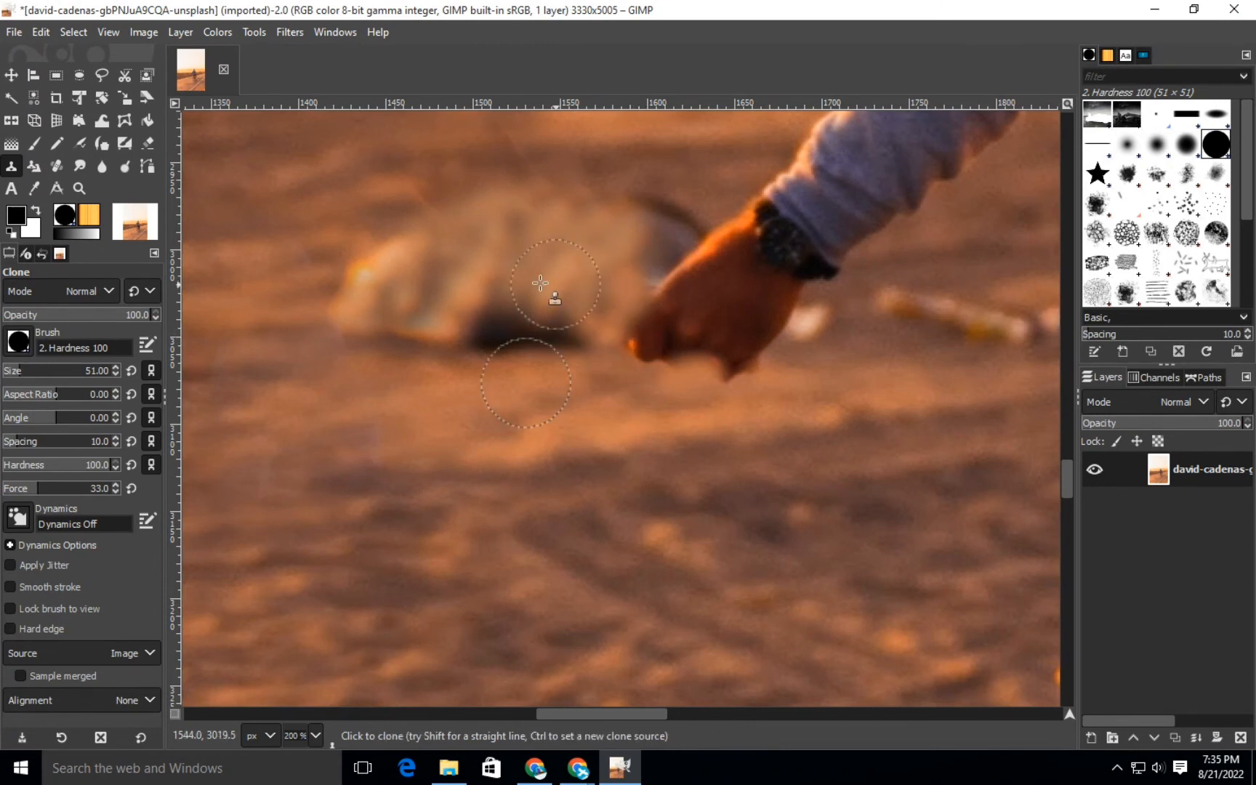
{"action": "left_click", "coordinate": [146, 144]}
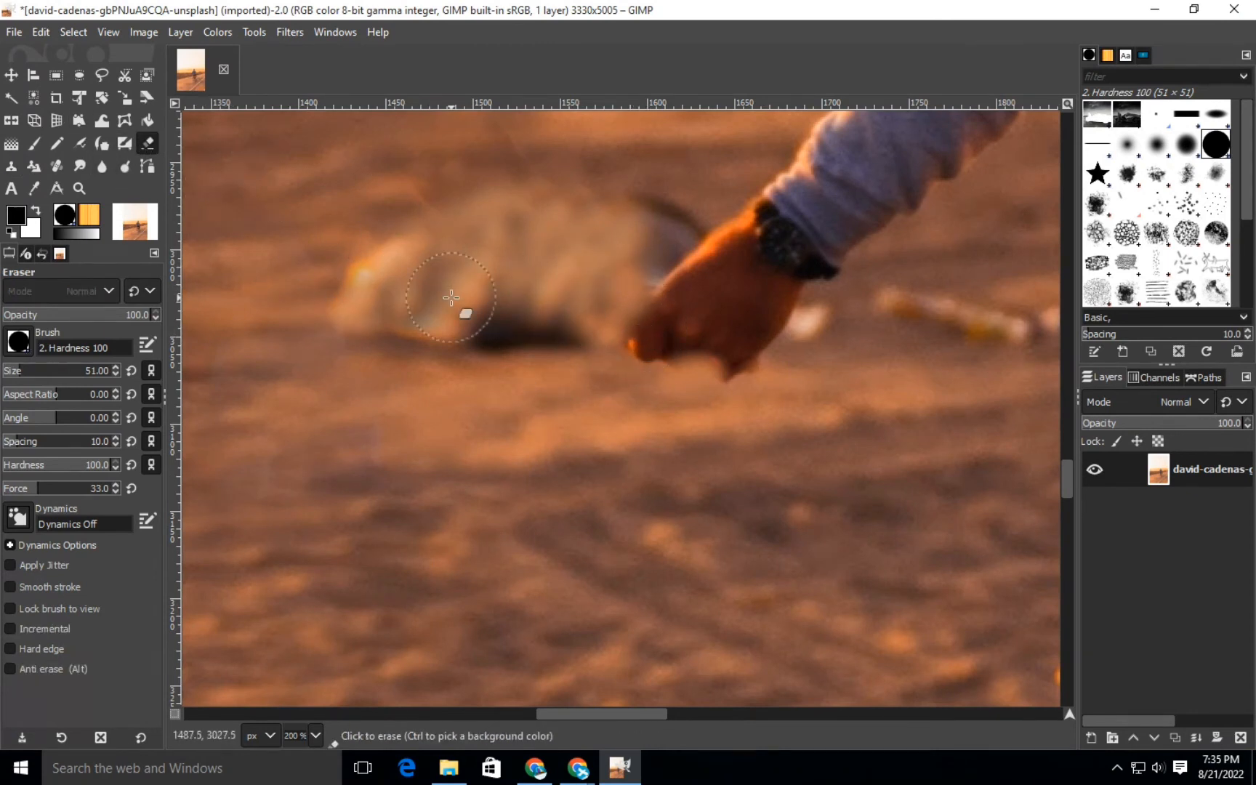
{"action": "left_click", "coordinate": [680, 305]}
{"action": "key", "text": "ctrl+z"}
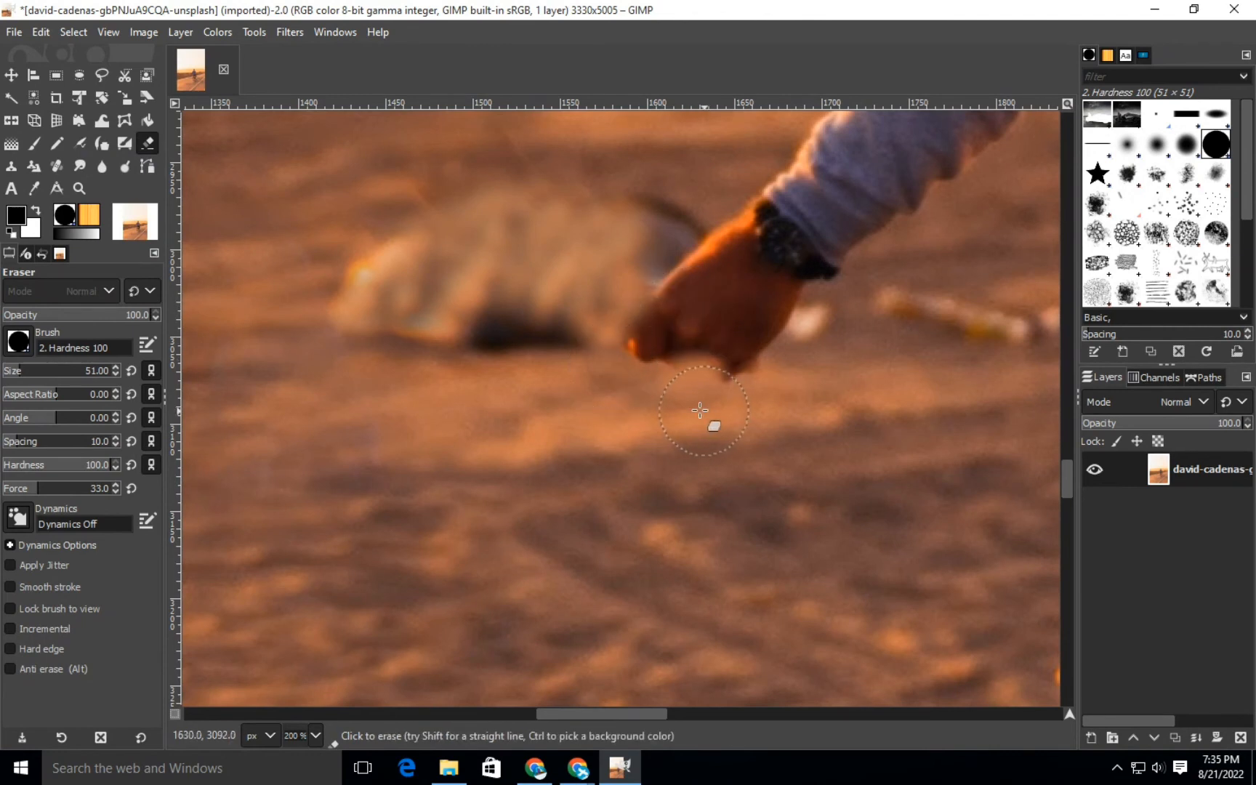
Step: Clone sand over the leftover fingertip under the man's hand with the Hardness 075 brush, and patch the hand's lower edge at size 30
{"action": "left_click", "coordinate": [11, 166]}
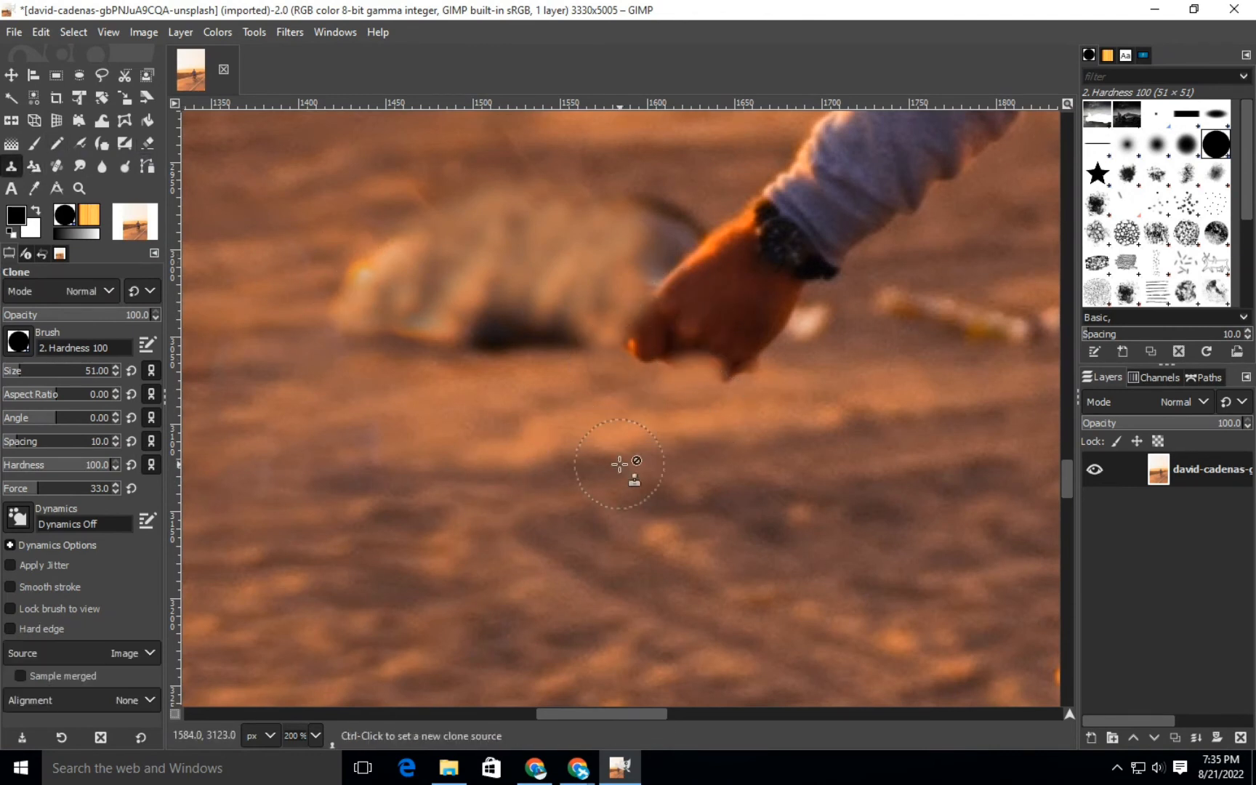
{"action": "left_click", "coordinate": [664, 437], "text": "ctrl"}
{"action": "left_click", "coordinate": [745, 396]}
{"action": "key", "text": "ctrl+z"}
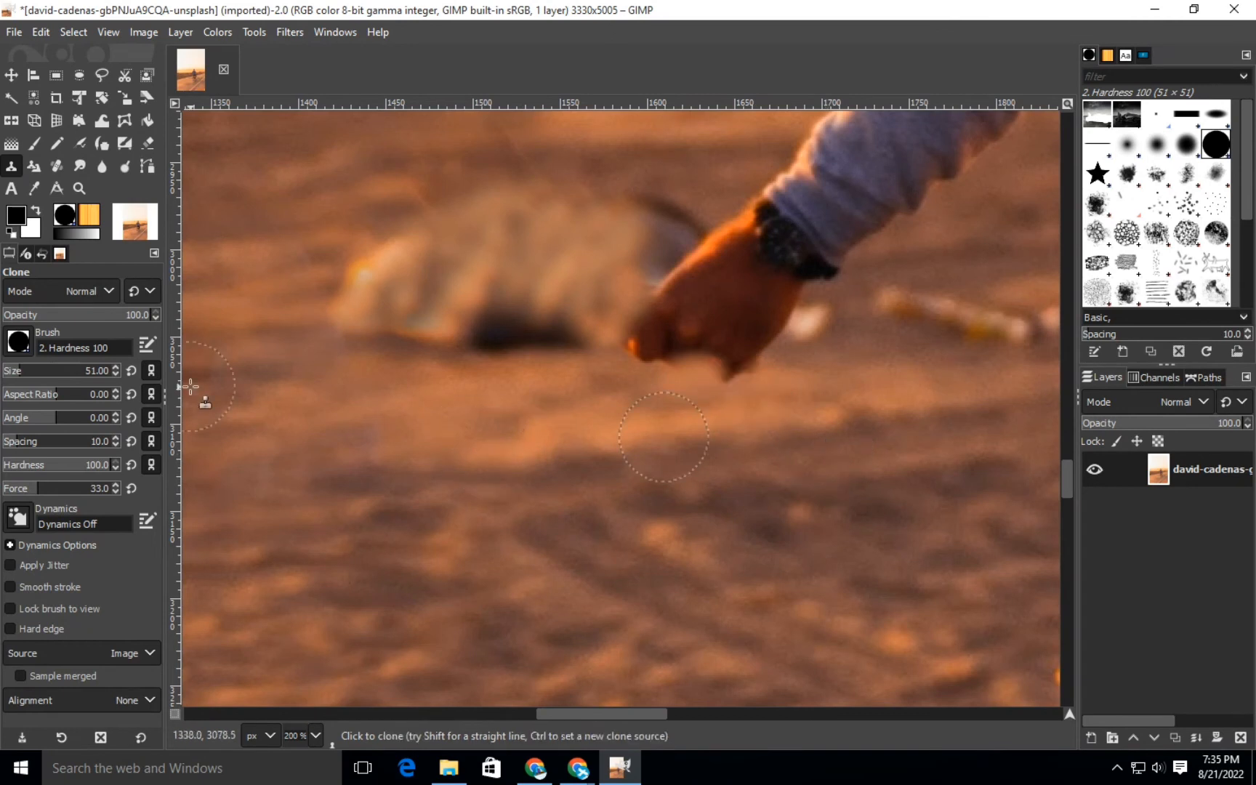
{"action": "left_click", "coordinate": [18, 342]}
{"action": "left_click", "coordinate": [61, 400]}
{"action": "left_click", "coordinate": [733, 398]}
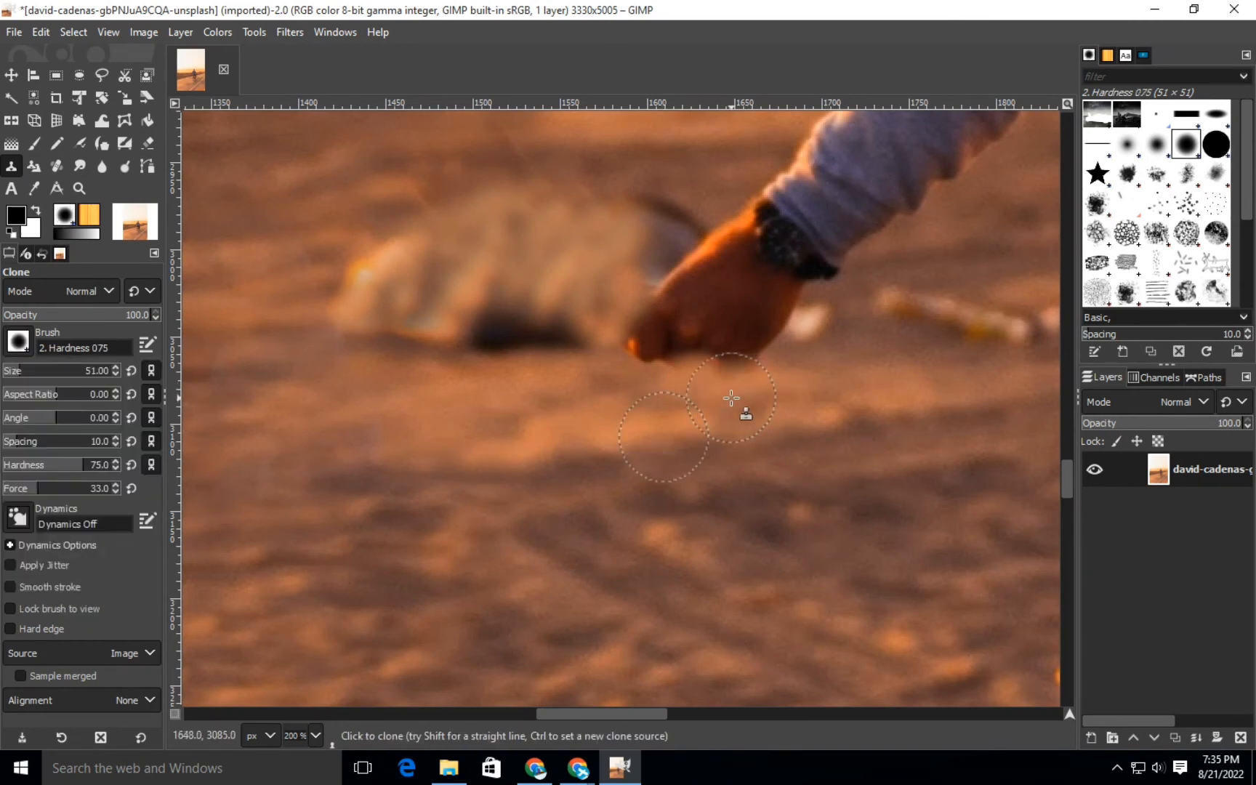
{"action": "left_click", "coordinate": [770, 386]}
{"action": "left_click", "coordinate": [725, 392]}
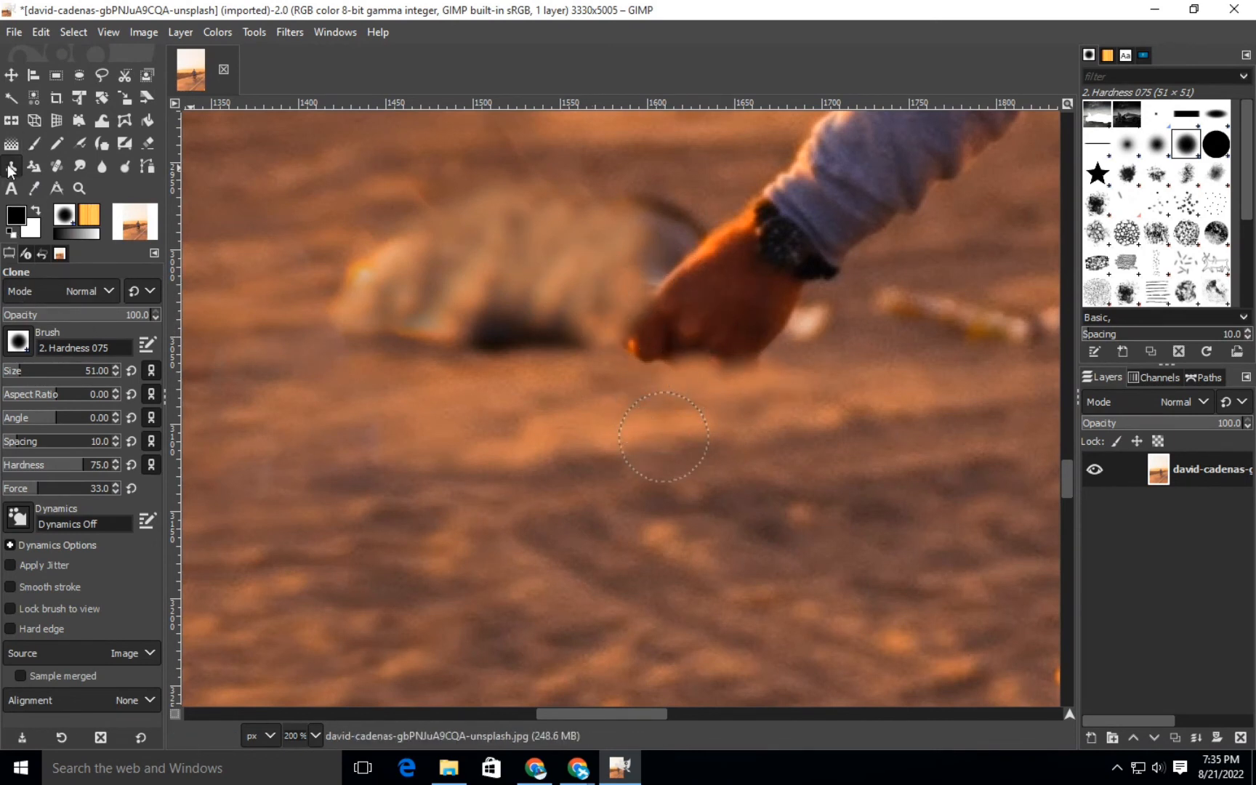
{"action": "left_click", "coordinate": [16, 374]}
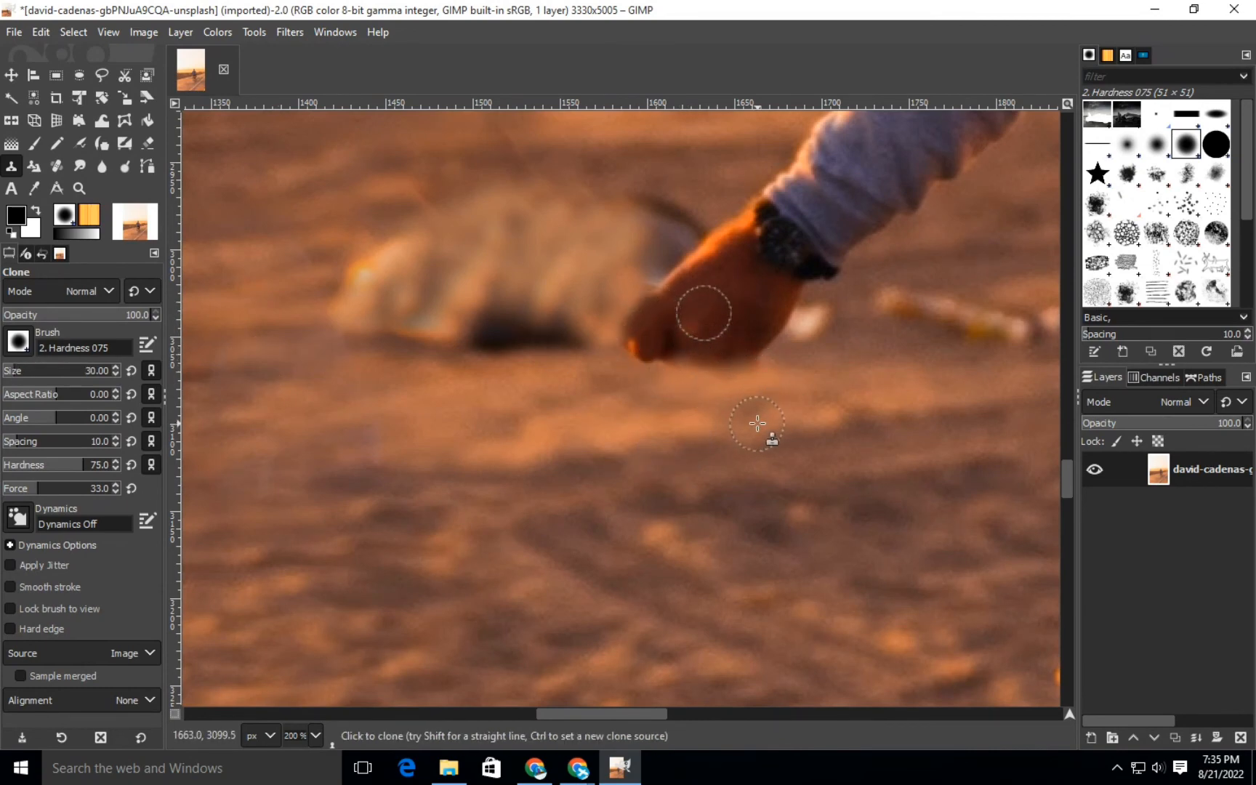
{"action": "scroll", "coordinate": [761, 408], "scroll_direction": "down", "scroll_amount": 1}
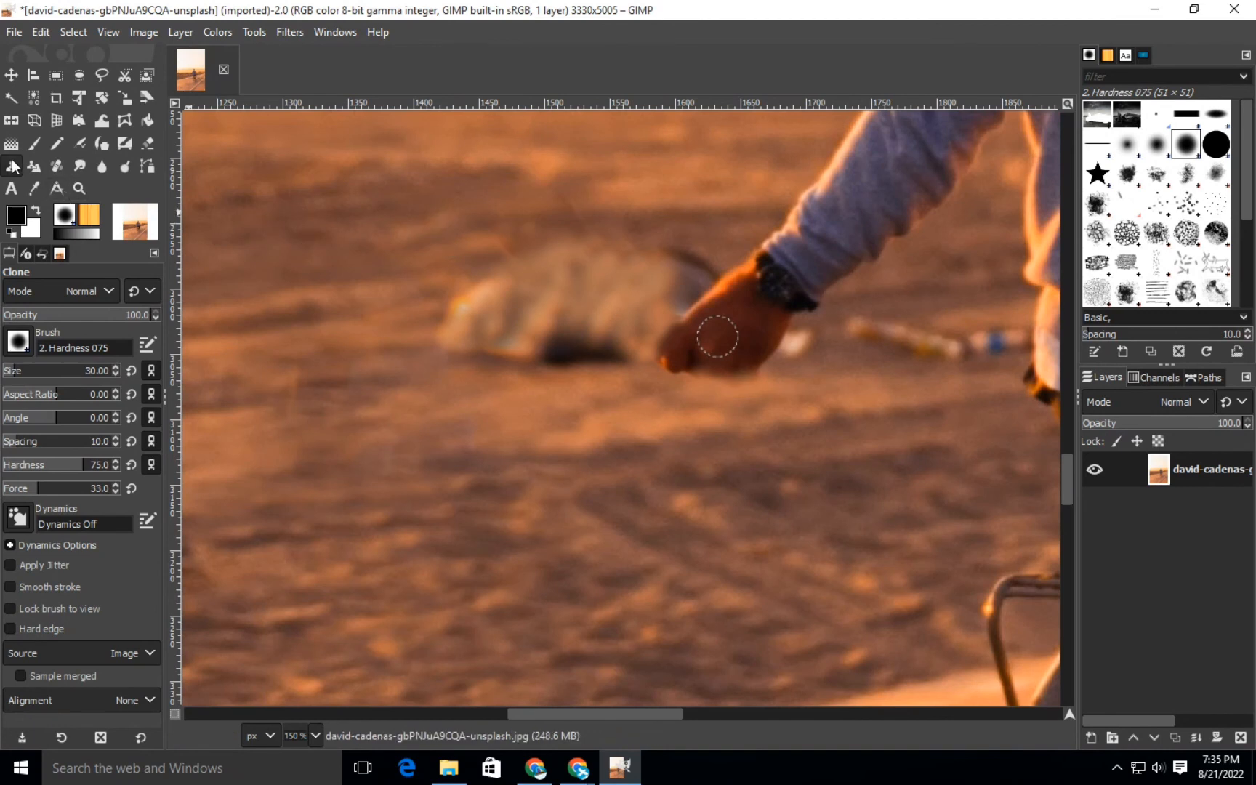
Step: Enlarge the clone brush to size 120 and clone striped sand over the smudged patches around the rock
{"action": "left_click", "coordinate": [305, 238], "text": "ctrl"}
{"action": "left_click", "coordinate": [530, 208]}
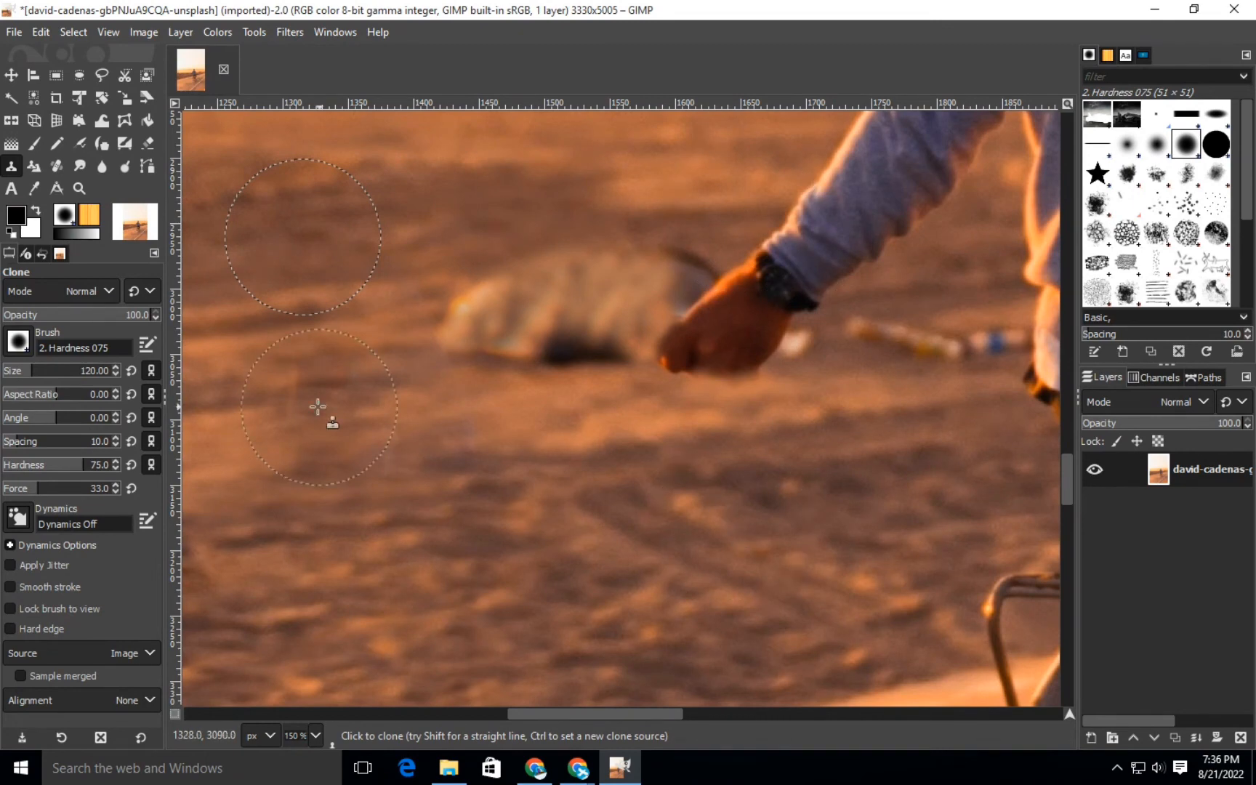
{"action": "scroll", "coordinate": [637, 566], "scroll_direction": "down", "scroll_amount": 1}
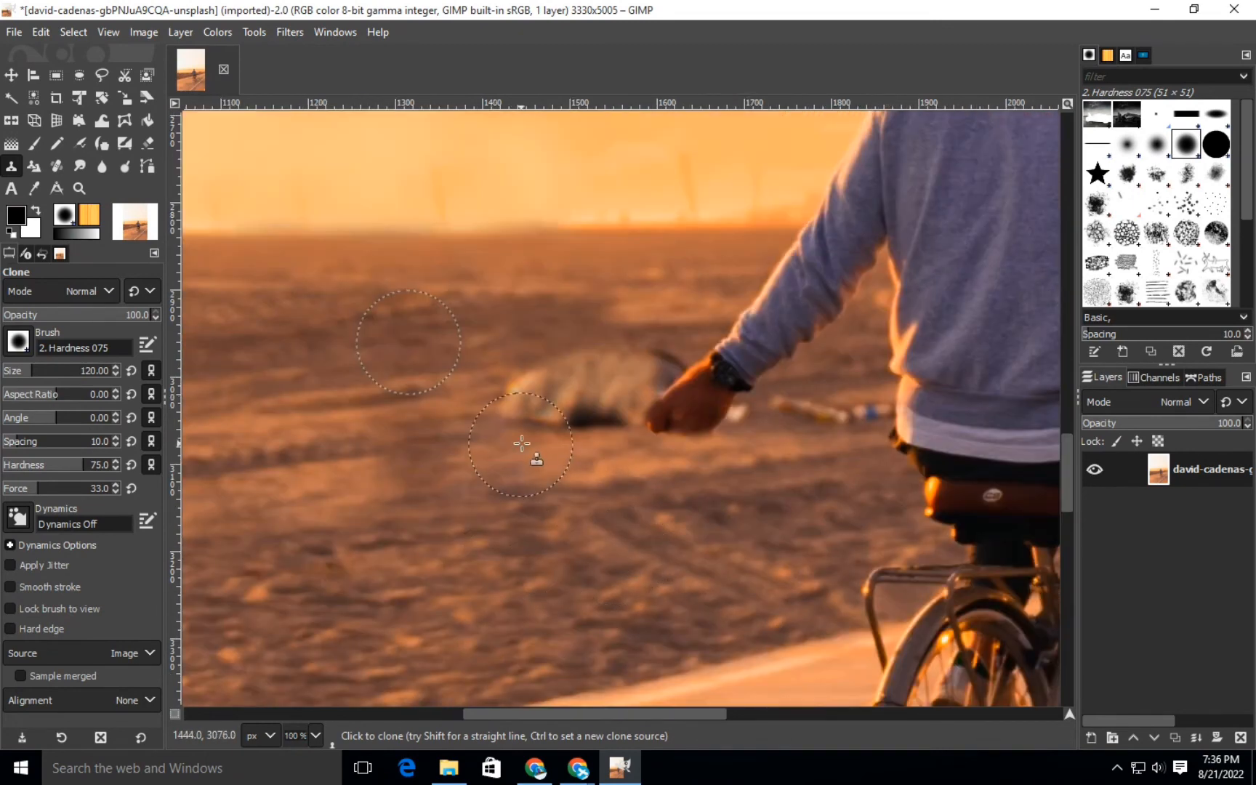
{"action": "left_click", "coordinate": [310, 482], "text": "ctrl"}
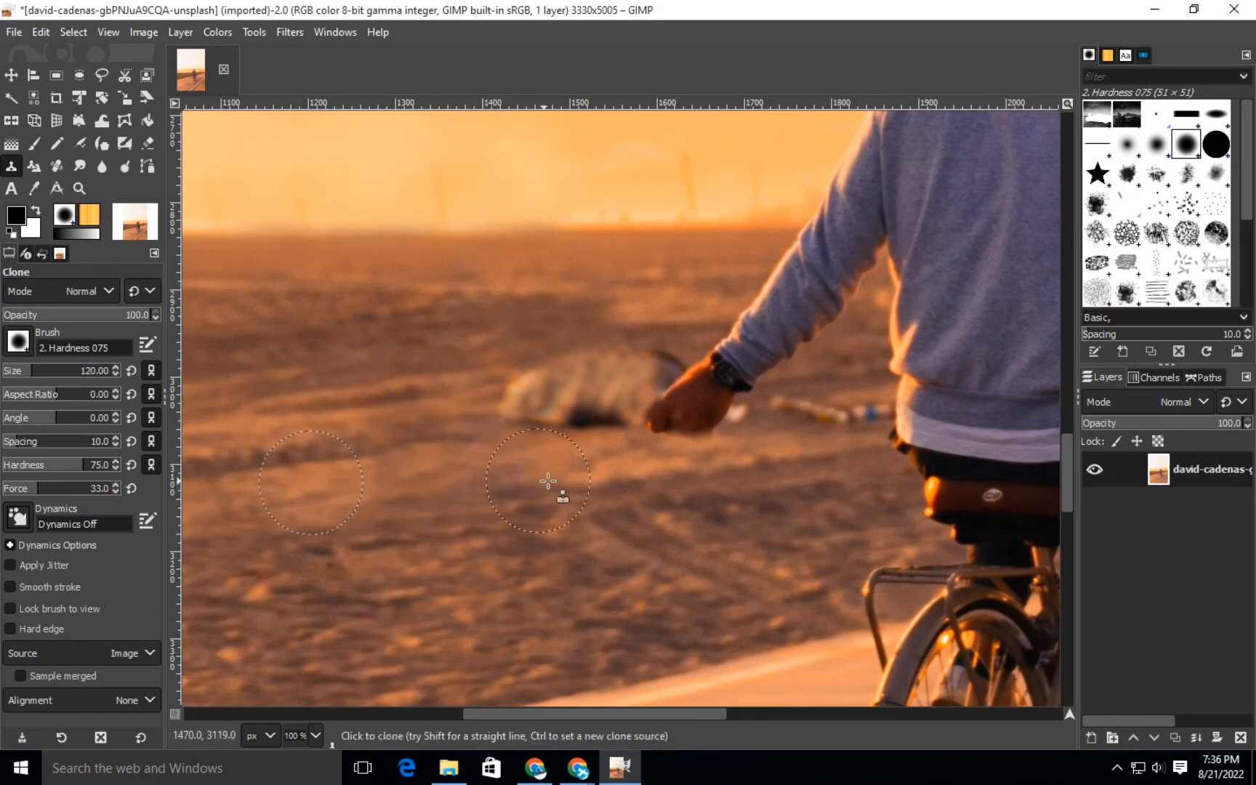
{"action": "scroll", "coordinate": [542, 498], "scroll_direction": "down", "scroll_amount": 1}
{"action": "scroll", "coordinate": [535, 506], "scroll_direction": "down", "scroll_amount": 3}
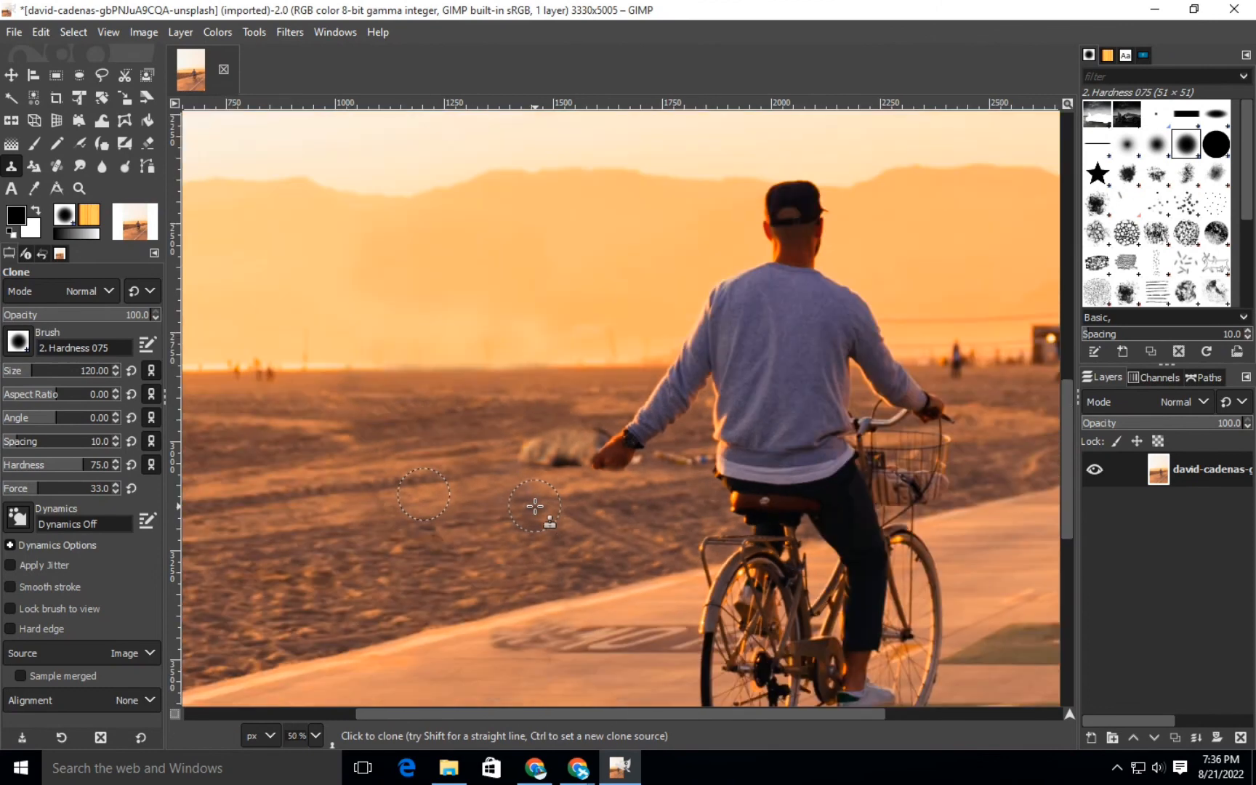
{"action": "key", "text": "ctrl"}
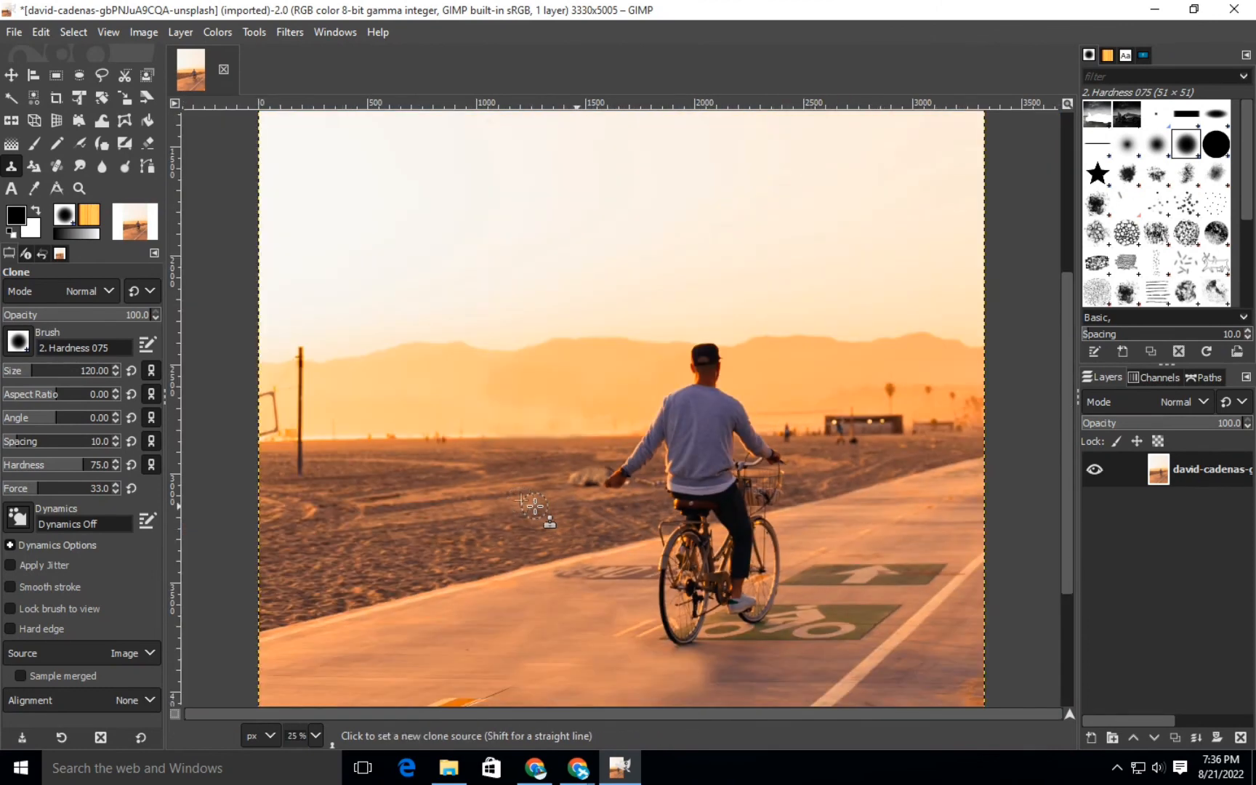
Step: Switch to the Move tool and inspect the whole photo for remaining retouching flaws in the sand and pavement
{"action": "left_click", "coordinate": [535, 506], "text": "ctrl"}
{"action": "key", "text": "m"}
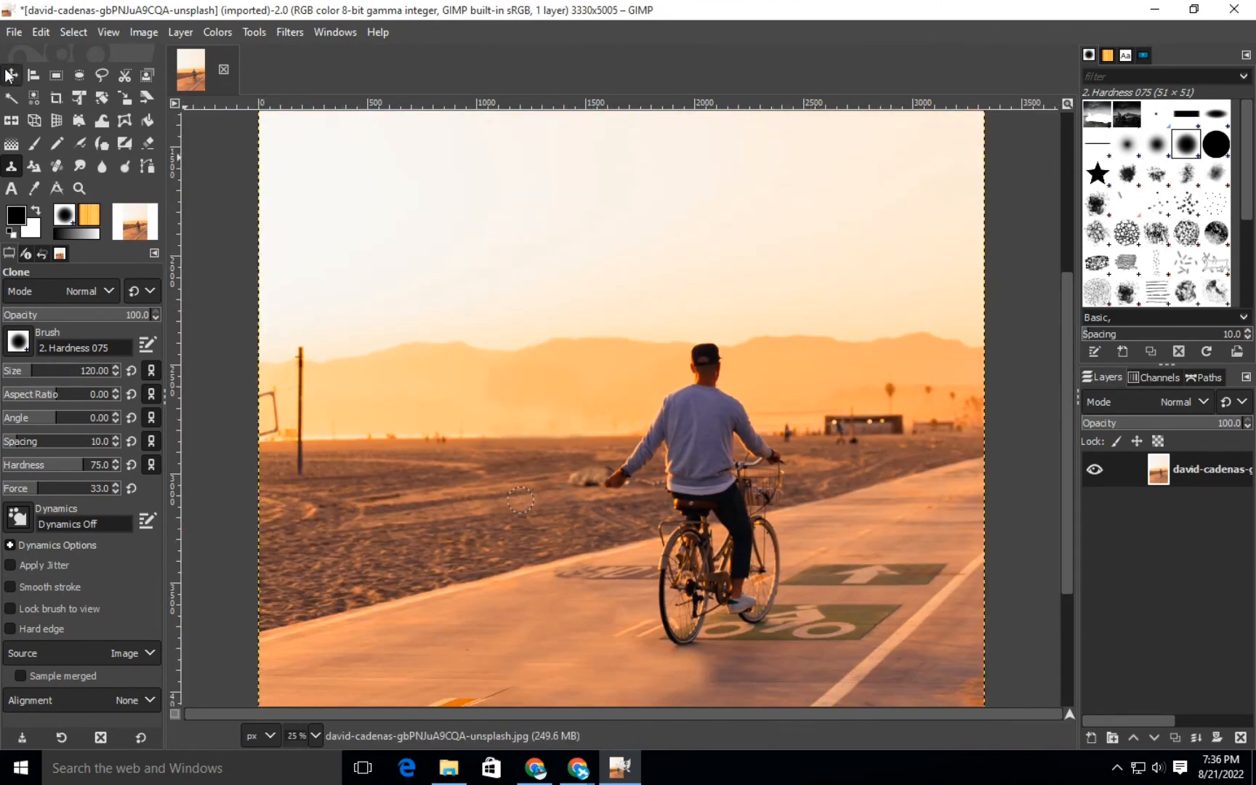
{"action": "left_click_drag", "start_coordinate": [1068, 491], "coordinate": [1076, 522]}
{"action": "key", "text": "minus"}
{"action": "key", "text": "minus"}
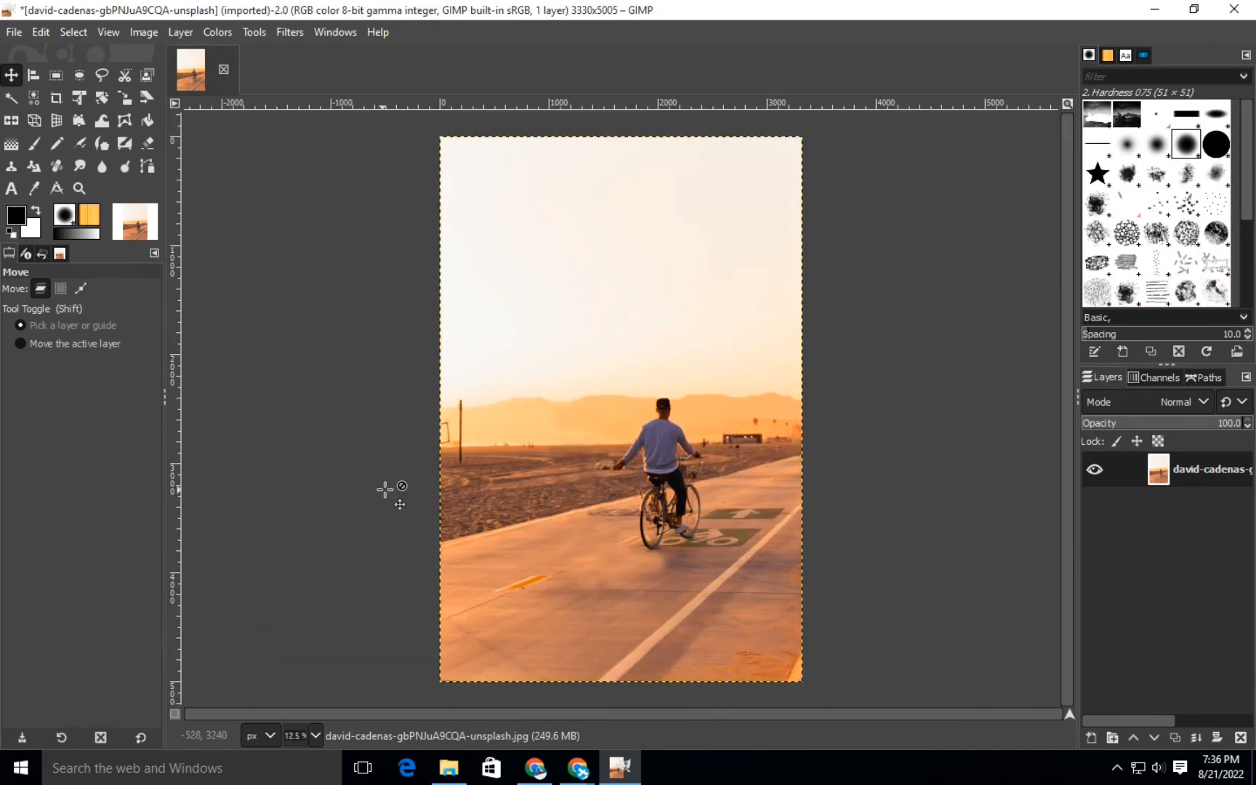
{"action": "key", "text": "plus"}
{"action": "key", "text": "plus"}
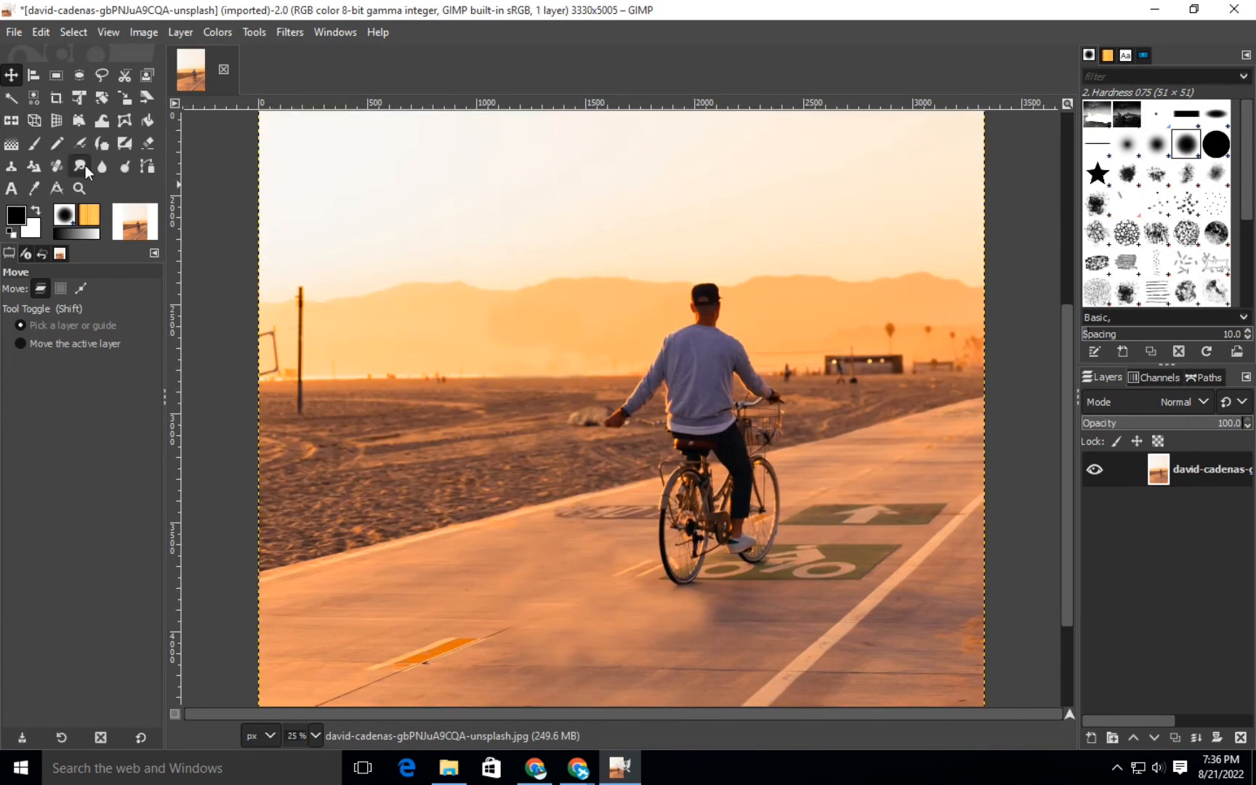
Step: Choose the Hardness 025 brush for the Clone tool at size 653 and clone clean pavement over the smudge below the bicycle
{"action": "left_click", "coordinate": [11, 166]}
{"action": "scroll", "coordinate": [923, 484], "scroll_direction": "down", "scroll_amount": 3}
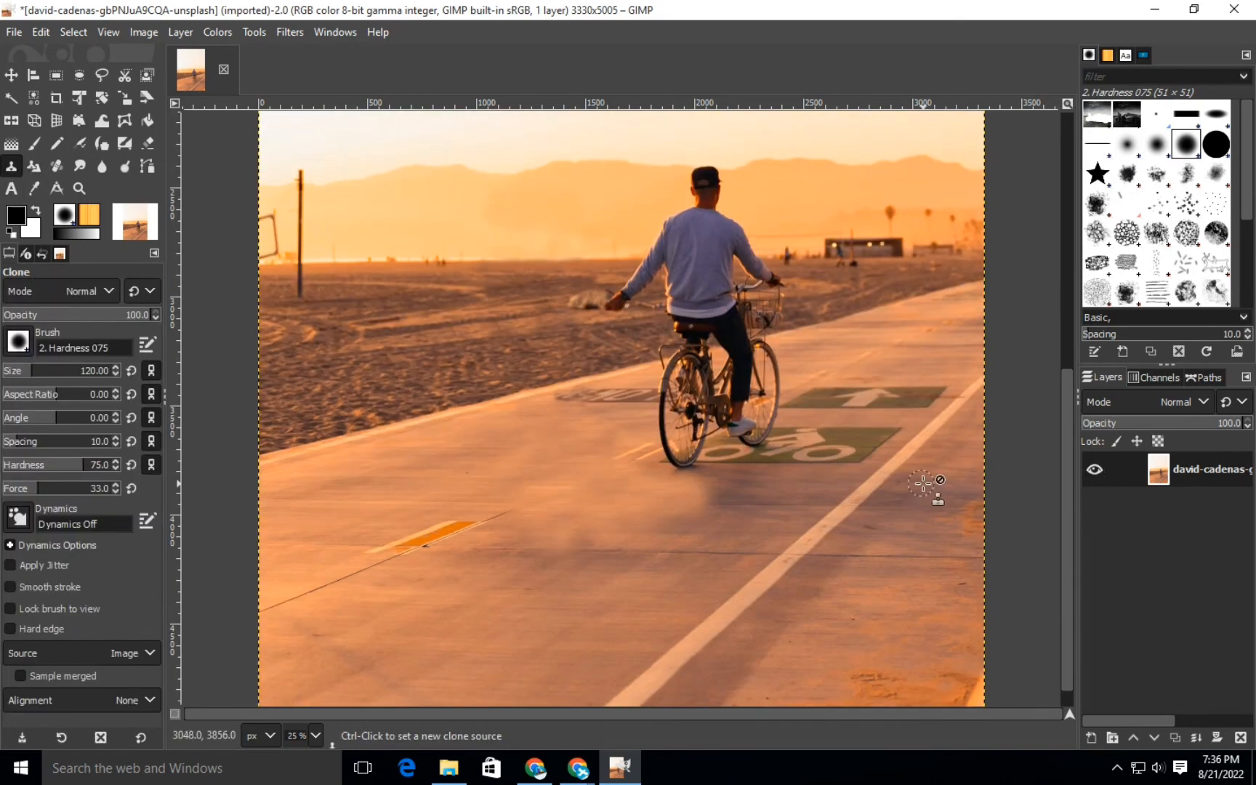
{"action": "left_click", "coordinate": [18, 341]}
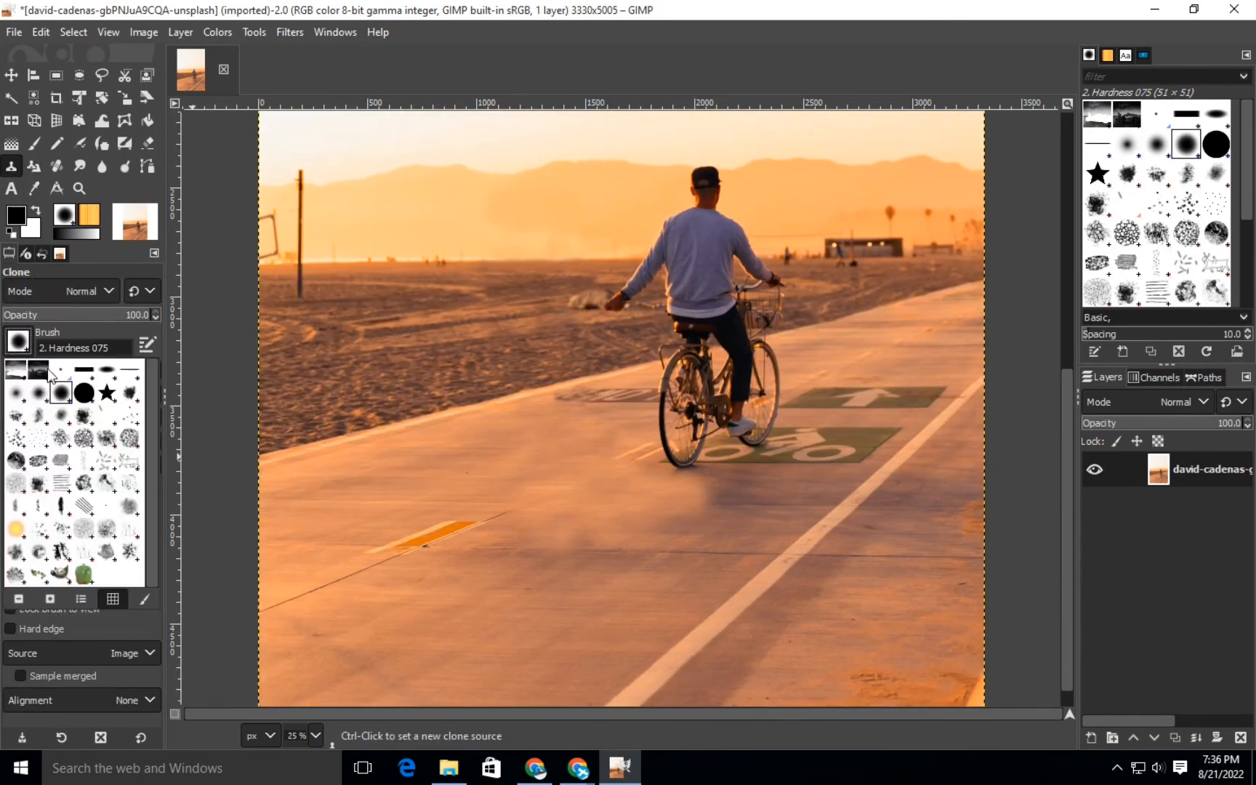
{"action": "left_click", "coordinate": [27, 399]}
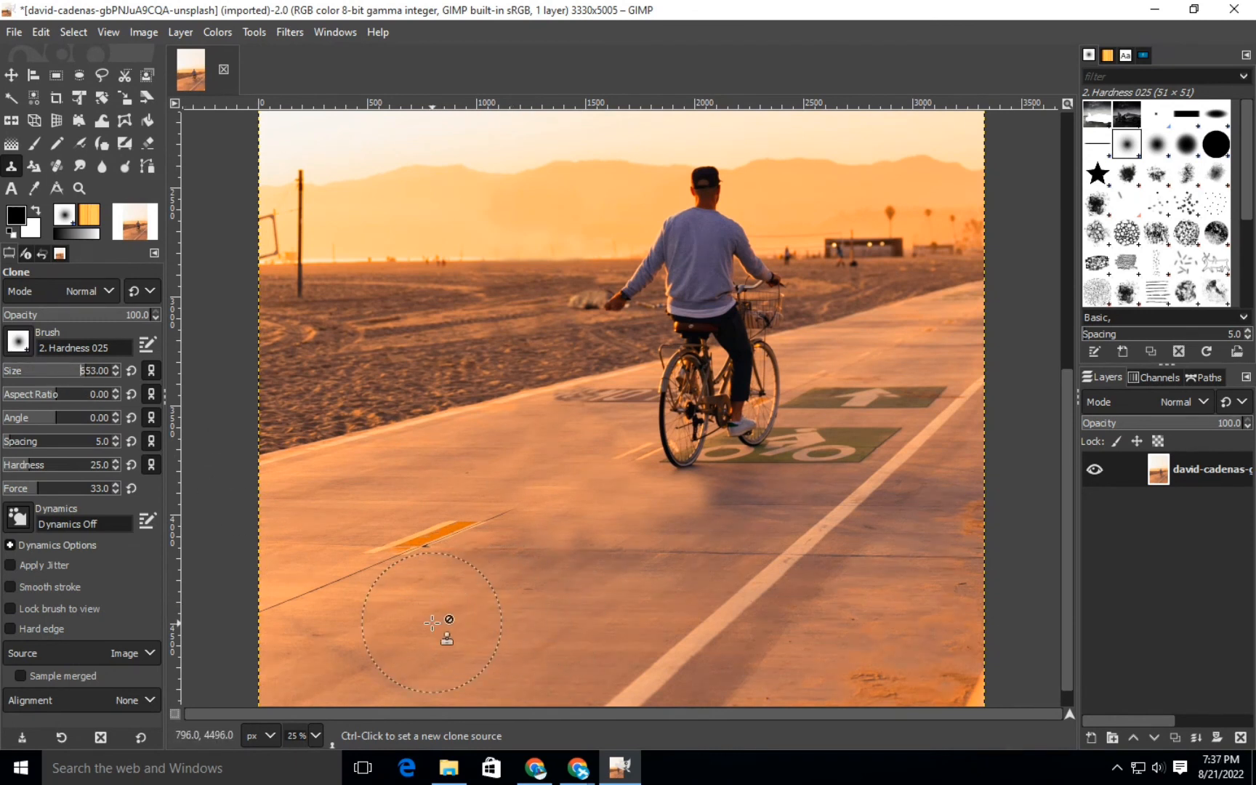
{"action": "key", "text": "ctrl"}
{"action": "left_click", "coordinate": [521, 620], "text": "ctrl"}
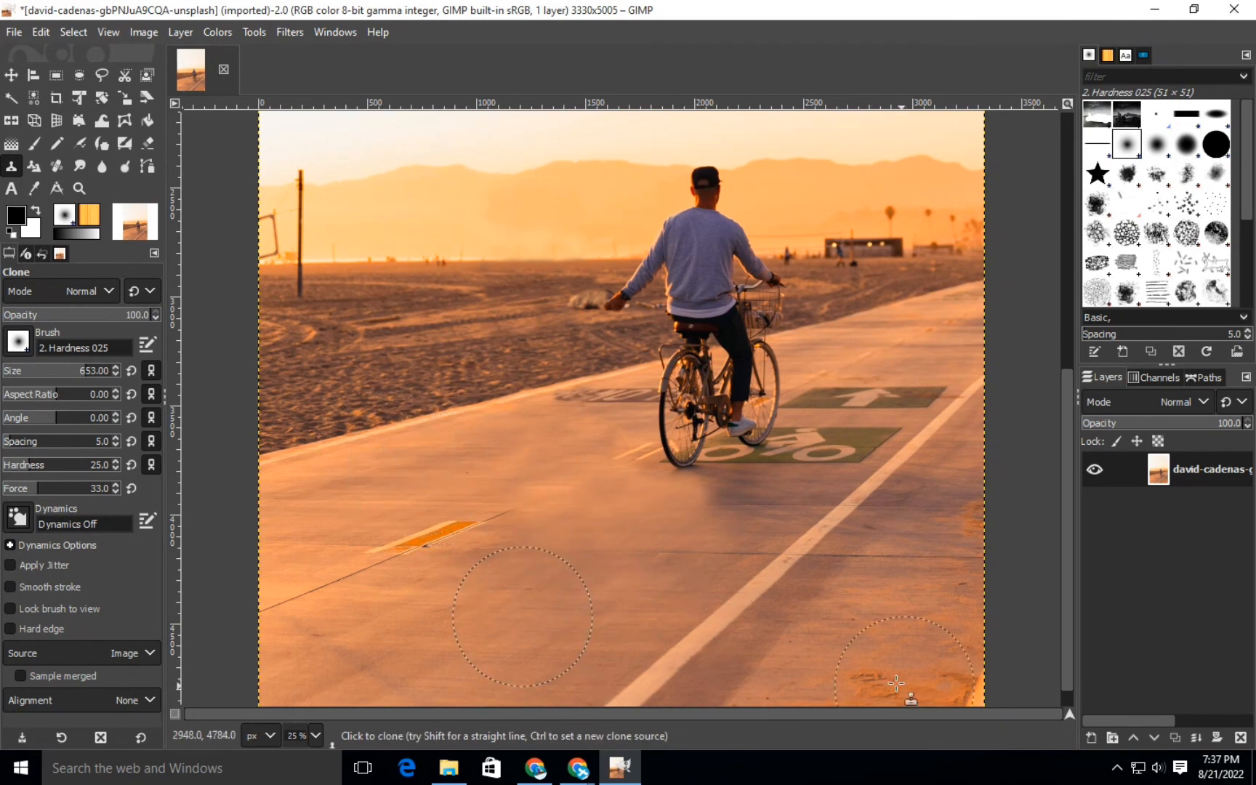
{"action": "scroll", "coordinate": [845, 660], "scroll_direction": "down", "scroll_amount": 1}
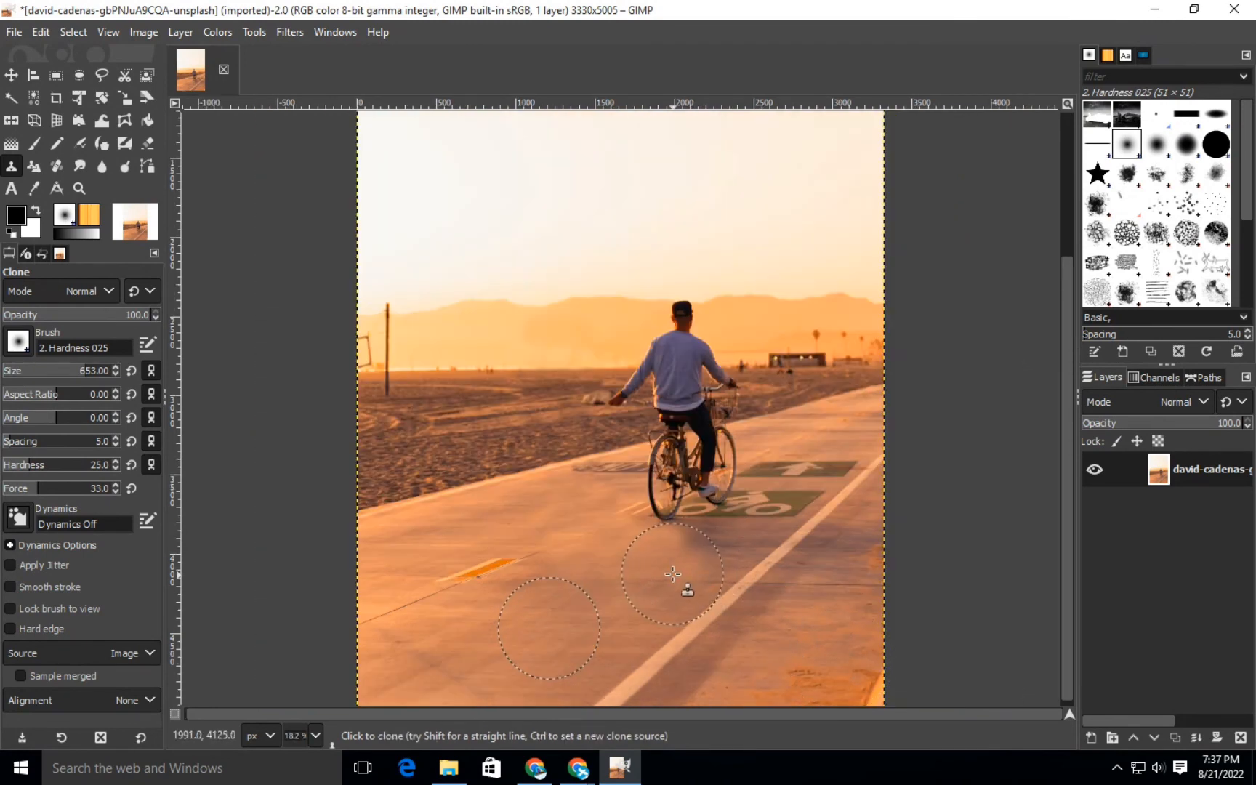
{"action": "left_click_drag", "start_coordinate": [673, 573], "coordinate": [680, 564]}
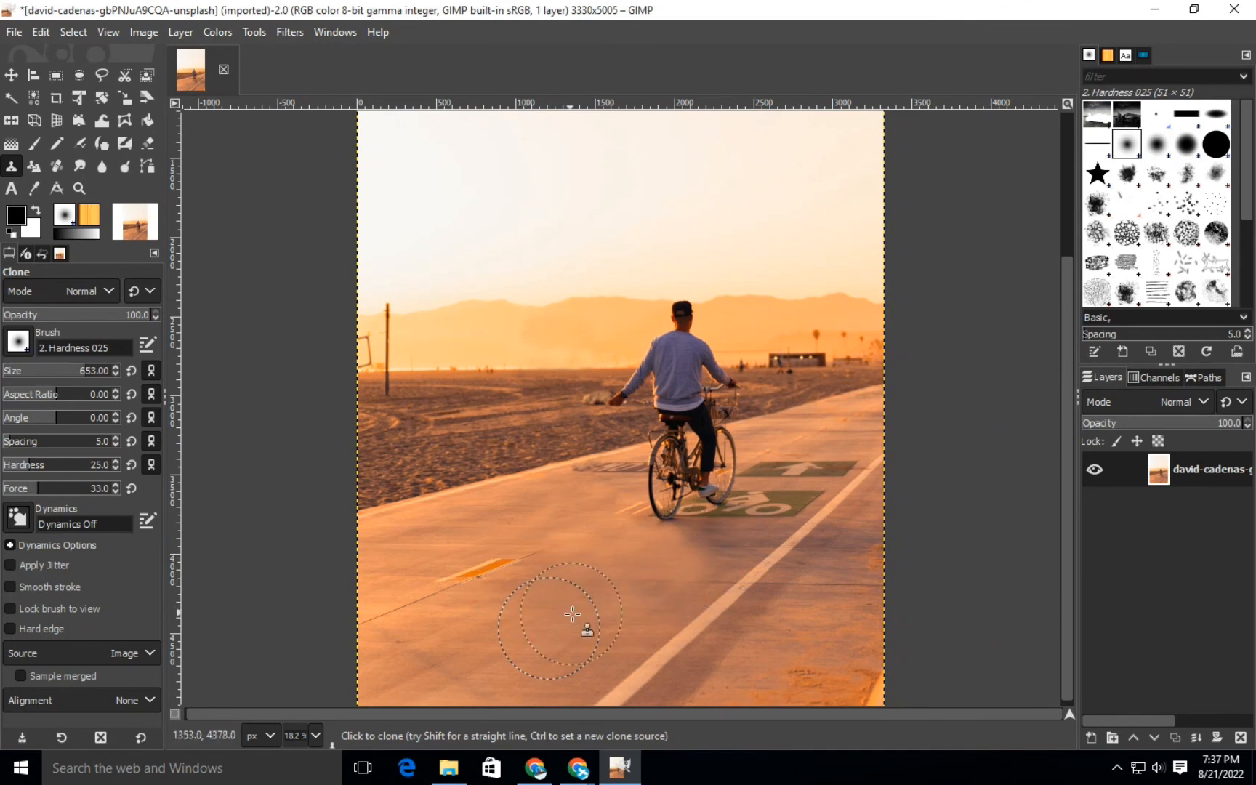